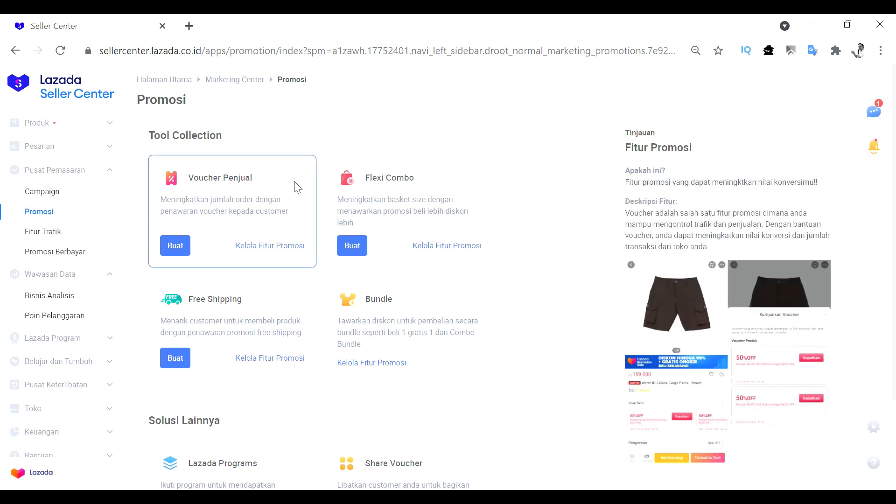
Open the seller voucher (Voucher Penjual) management list, dismiss the help popup and start creating a new voucher
left_click(275, 247)
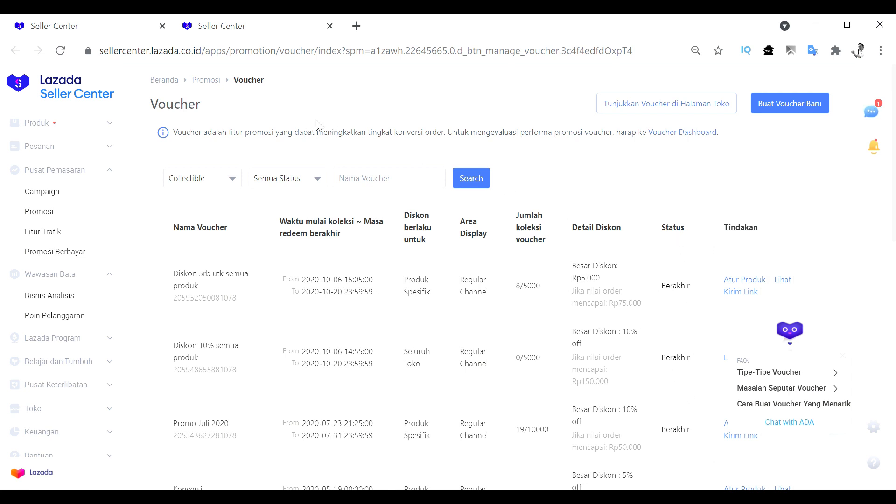
left_click(843, 357)
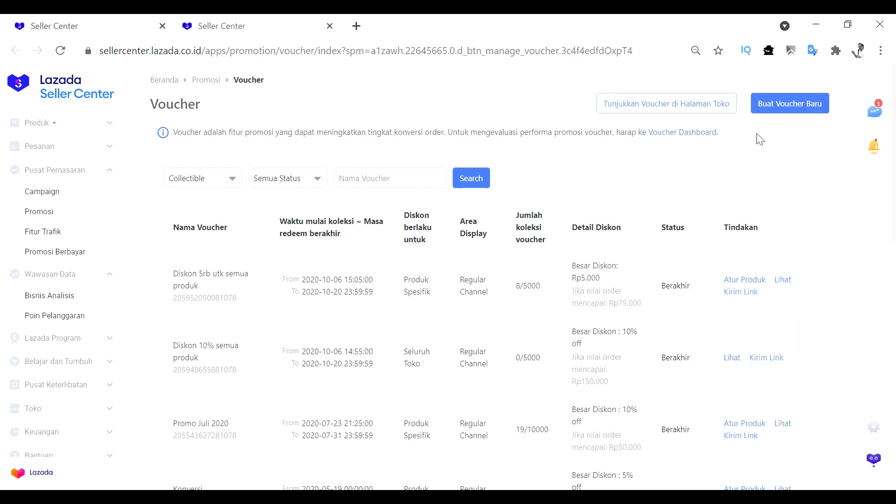
left_click(807, 111)
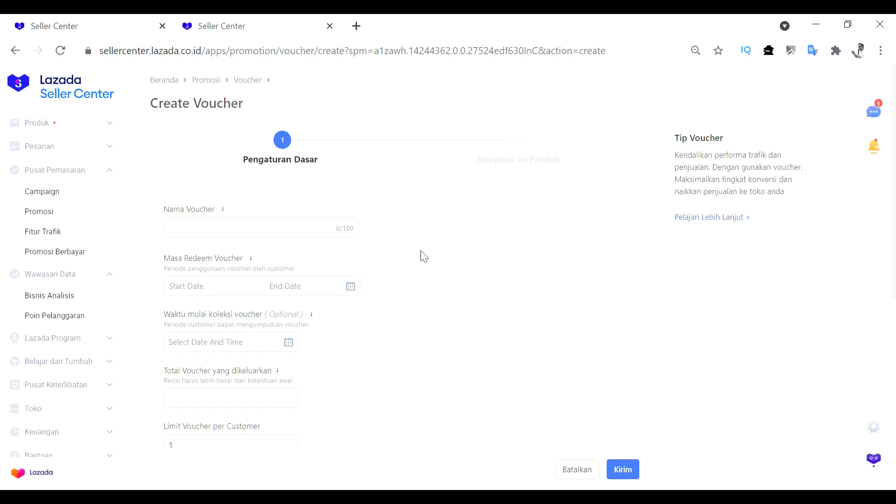
Name the new voucher "voucher diskon bulan September"
scroll(420, 240, "down", 4)
scroll(420, 240, "down", 3)
scroll(412, 240, "up", 7)
left_click(265, 231)
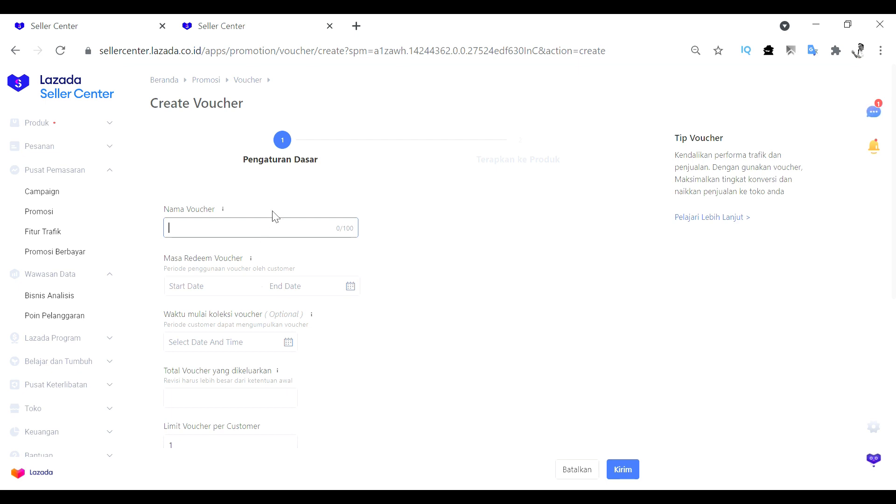
type("voucher iiskon bulan ")
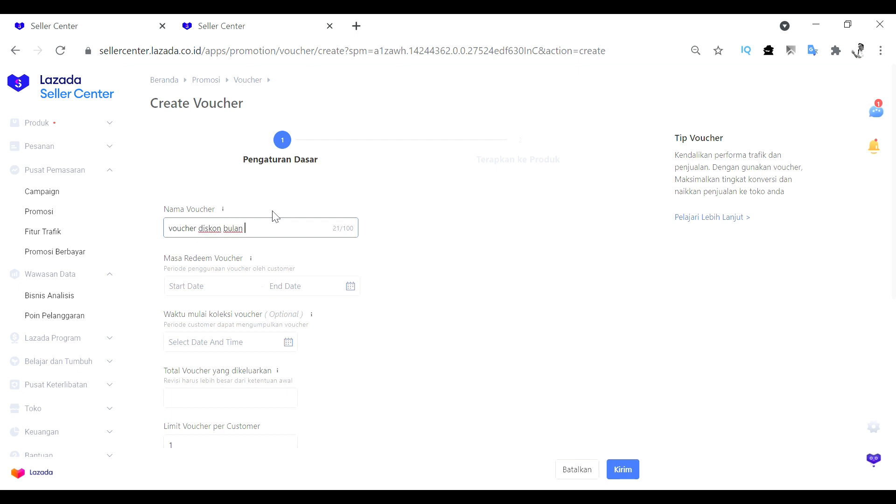
type("Septemebe")
type("ber")
left_click_drag(164, 262, 248, 267)
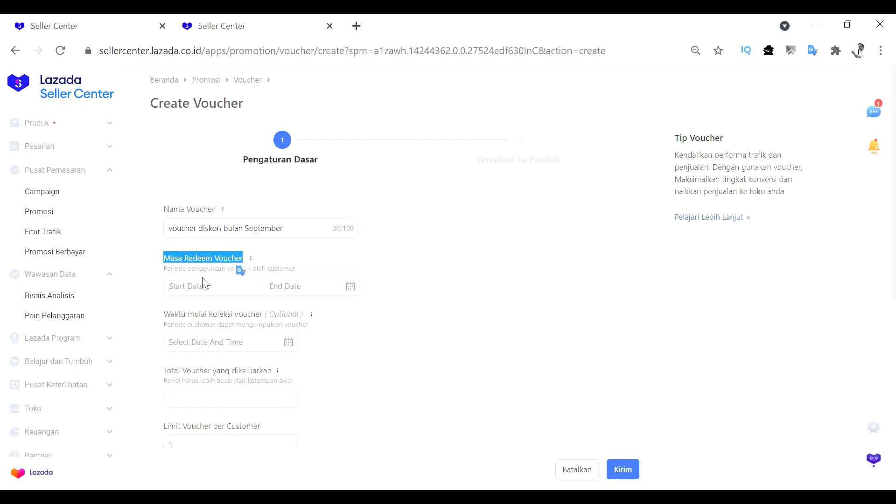
left_click(434, 301)
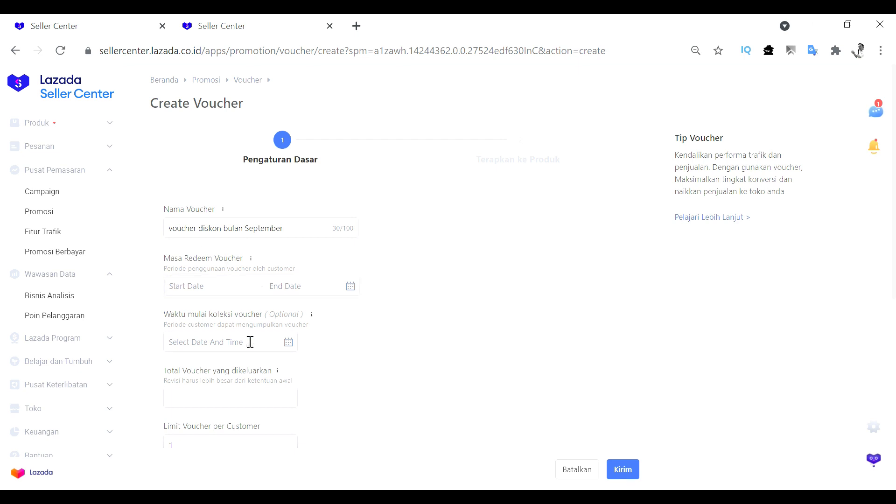
left_click(196, 294)
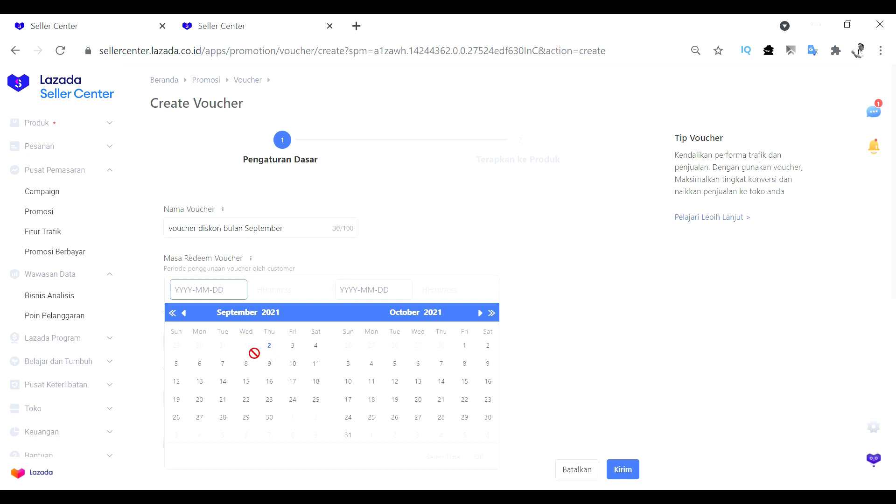
left_click(277, 349)
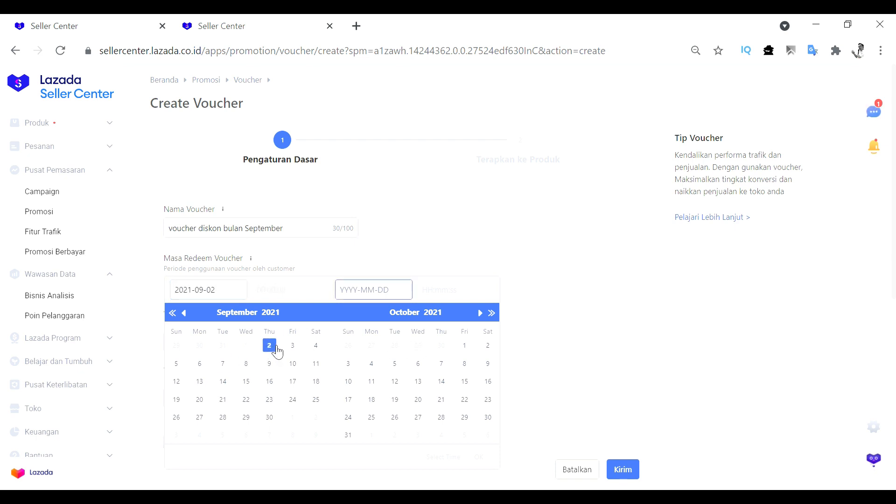
left_click(279, 420)
left_click(477, 464)
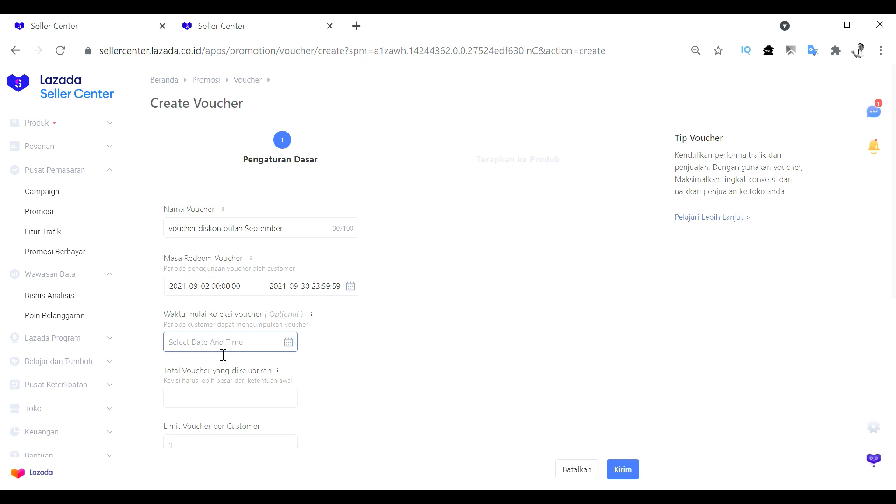
Leave the optional collection start time blank and set the total number of vouchers issued to 5000
left_click_drag(163, 315, 304, 324)
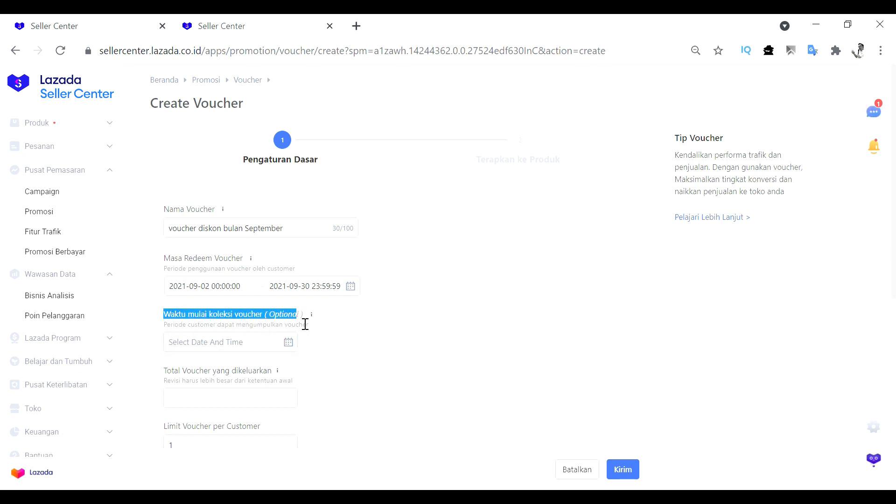
left_click(215, 330)
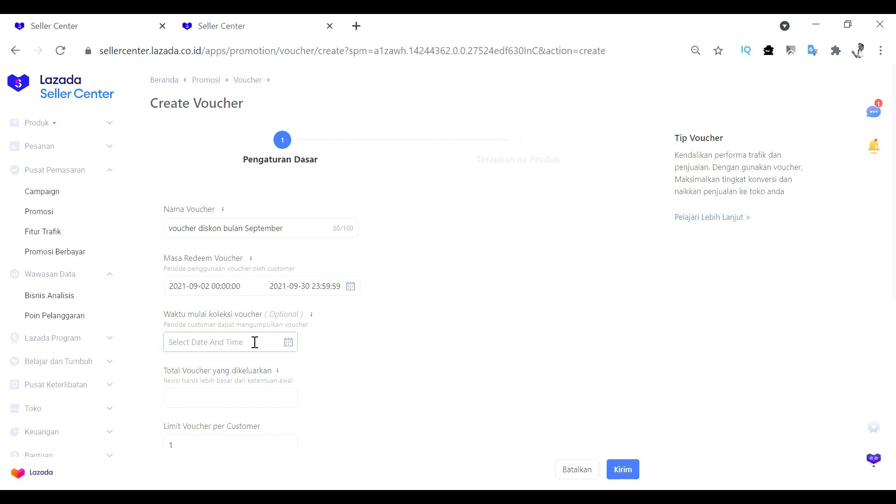
scroll(352, 343, "down", 1)
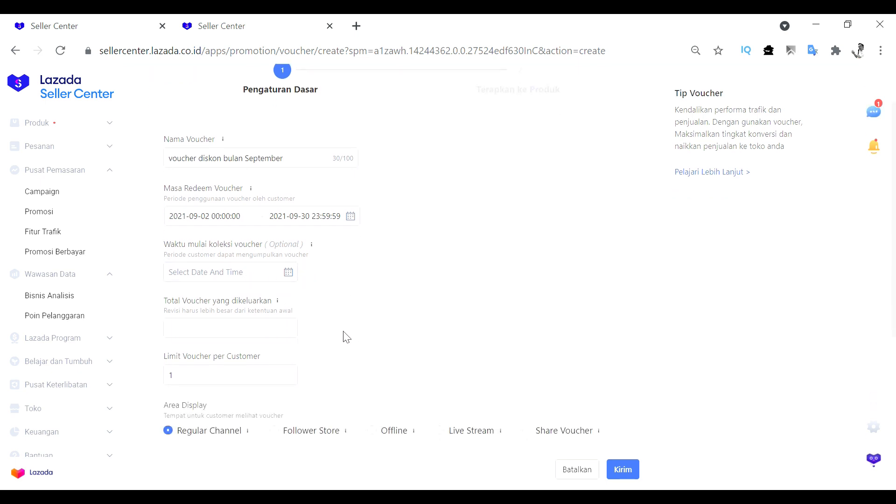
left_click_drag(177, 310, 219, 322)
left_click(215, 330)
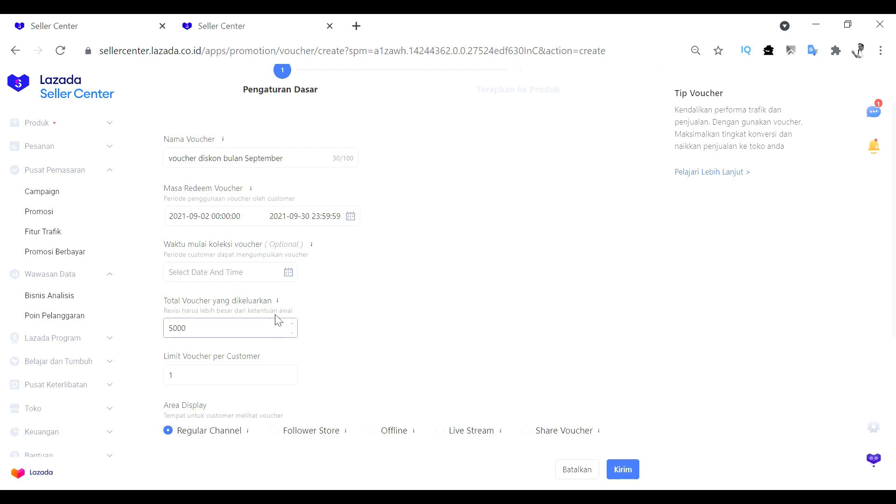
left_click(187, 311)
Examine the voucher limit per customer and the available display area options in the basic settings
scroll(261, 327, "down", 1)
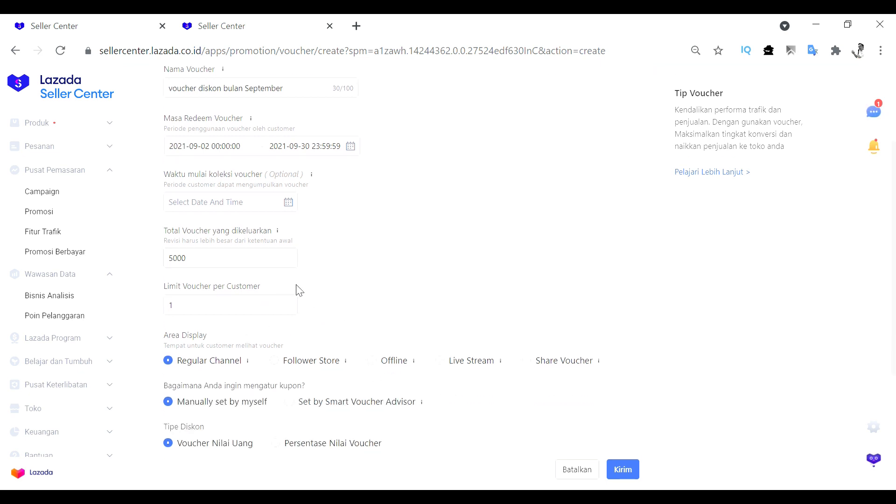
left_click(198, 314)
left_click_drag(181, 321, 164, 319)
left_click(394, 281)
scroll(408, 322, "up", 1)
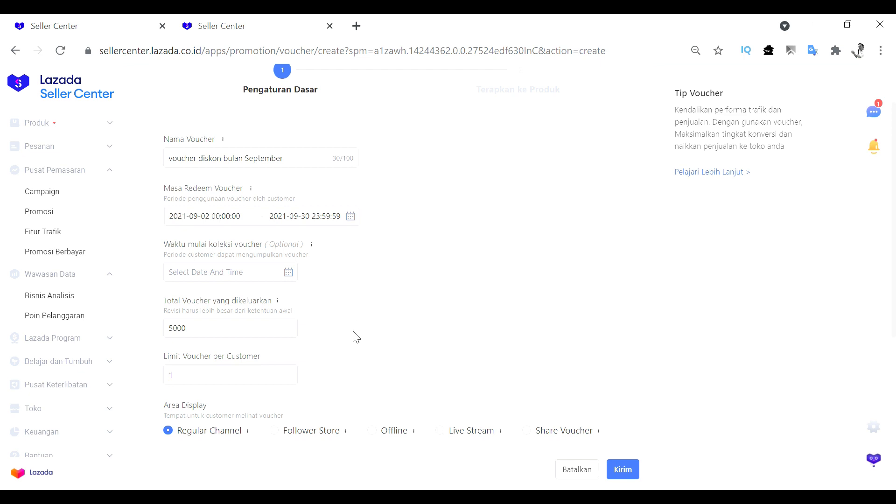
scroll(404, 299, "down", 3)
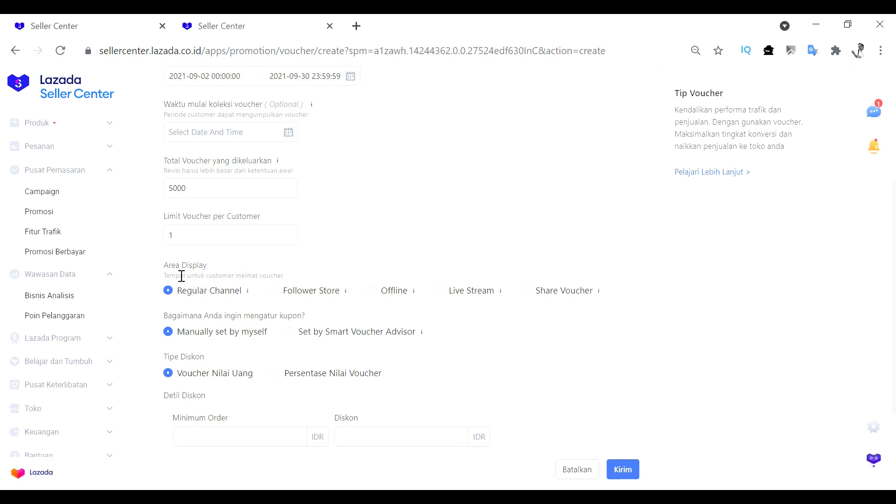
left_click_drag(173, 273, 216, 267)
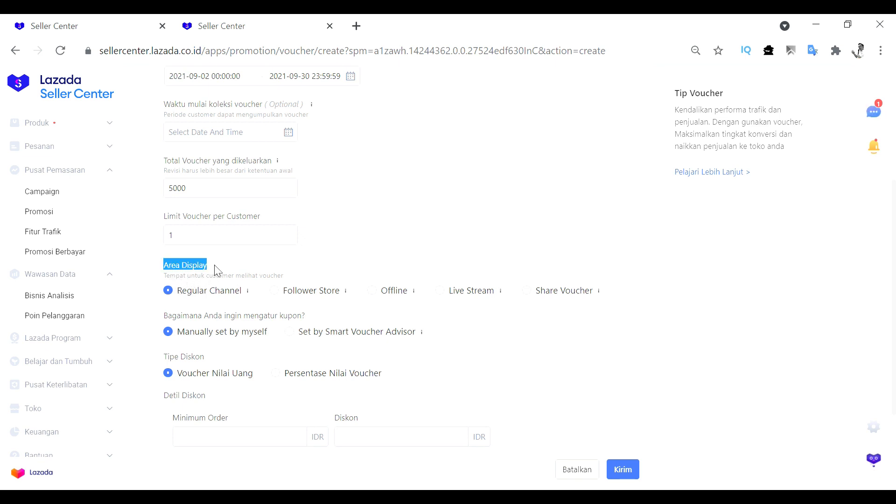
left_click(409, 231)
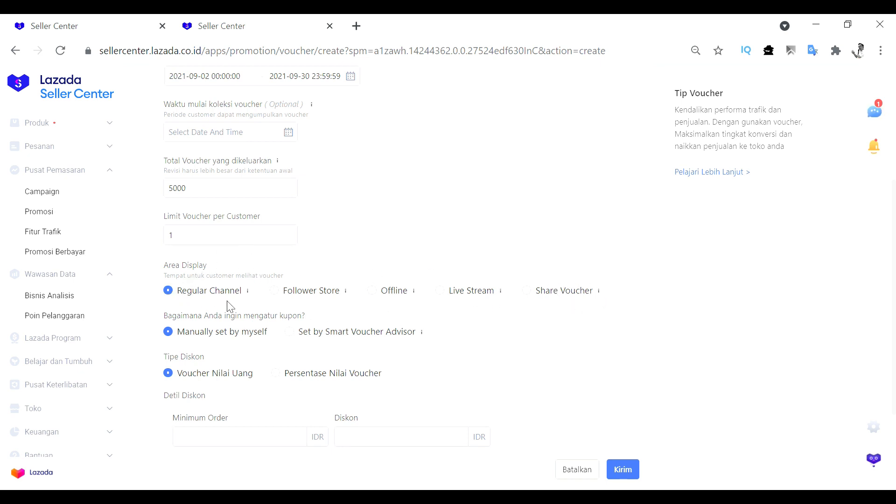
mouse_move(249, 293)
scroll(270, 272, "up", 2)
scroll(246, 296, "down", 2)
left_click_drag(186, 293, 231, 304)
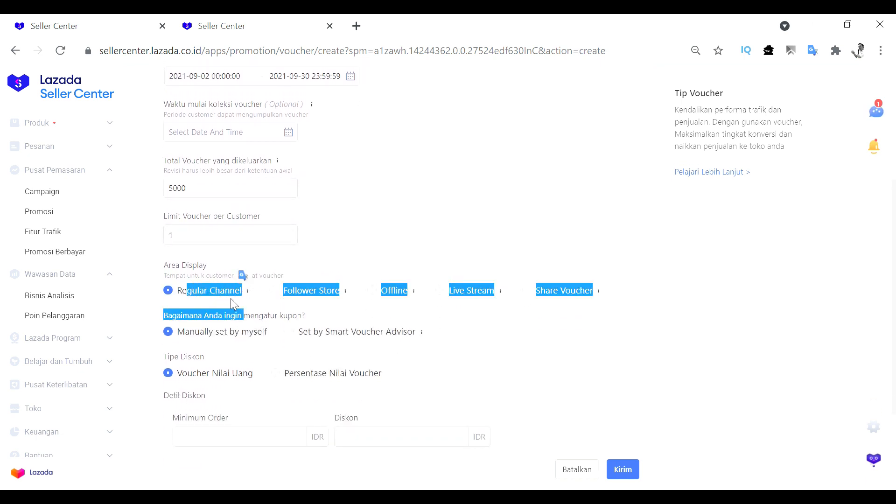
left_click(256, 308)
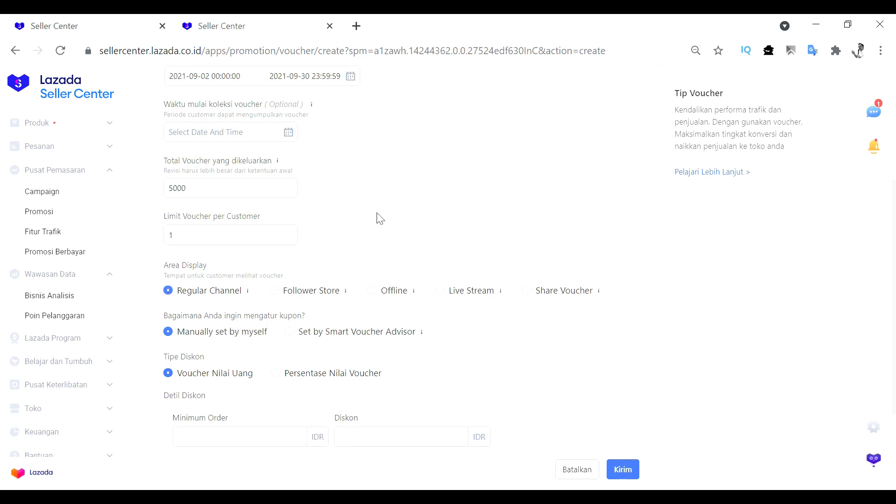
left_click(264, 235)
Set the money-value voucher's minimum order to 75000 IDR and its discount to 2500 IDR
scroll(280, 233, "down", 2)
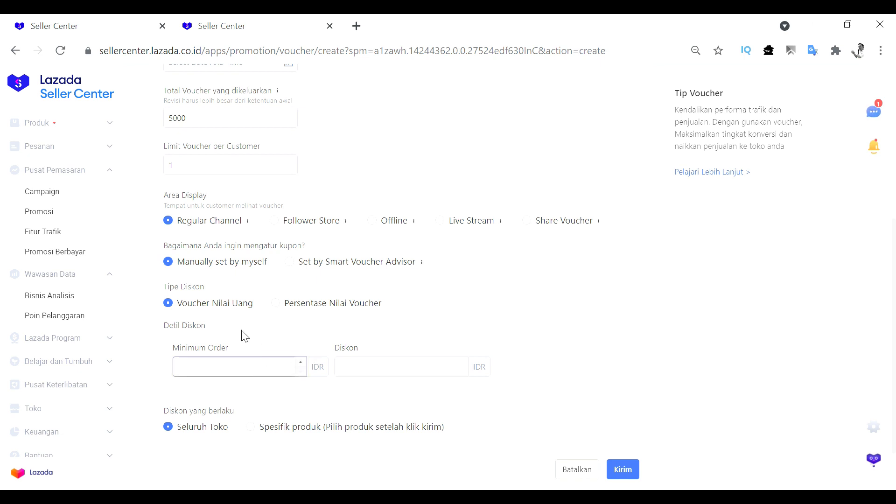
left_click(239, 370)
left_click(371, 369)
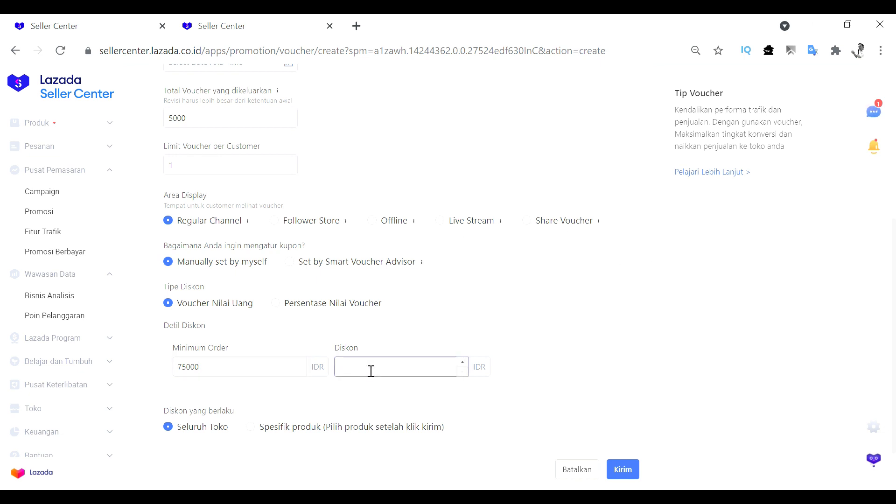
type("2500")
left_click(409, 339)
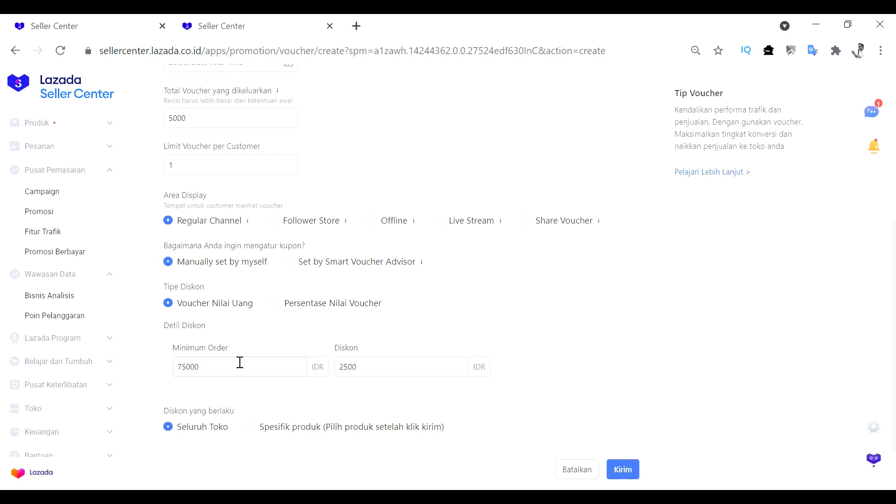
Review the minimum order amount against the discount amount in the discount details
left_click(224, 373)
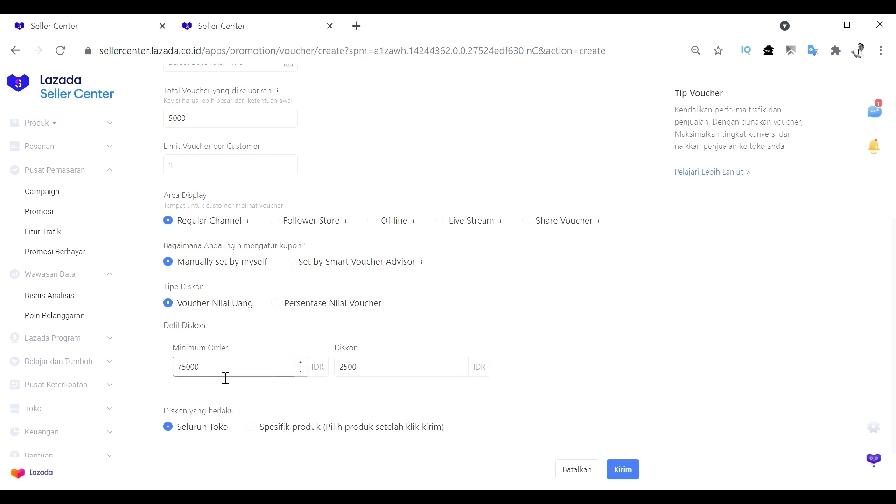
double_click(186, 381)
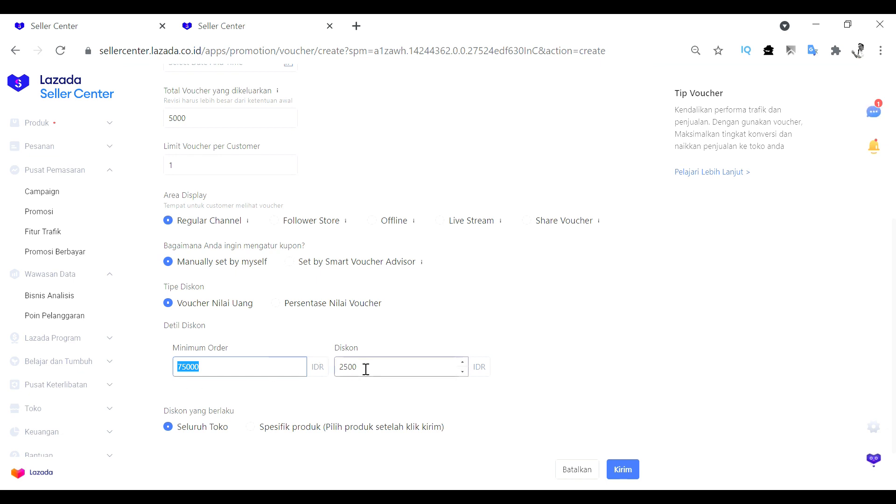
double_click(345, 367)
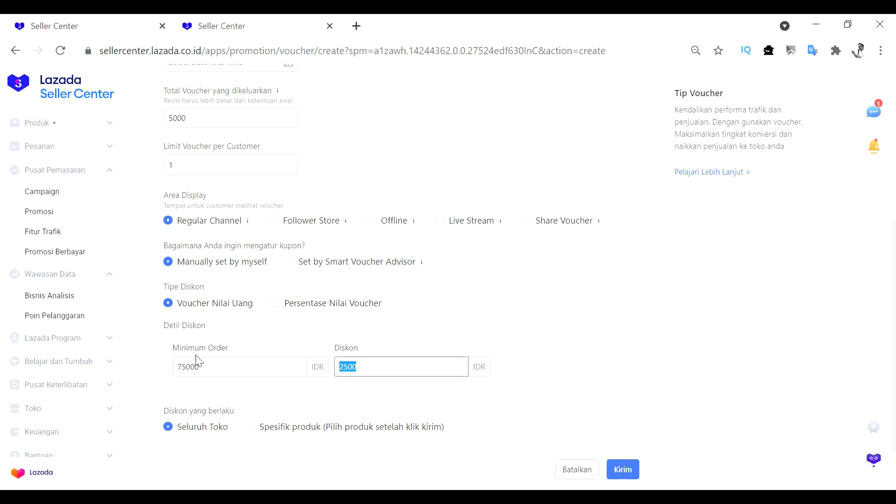
left_click(243, 370)
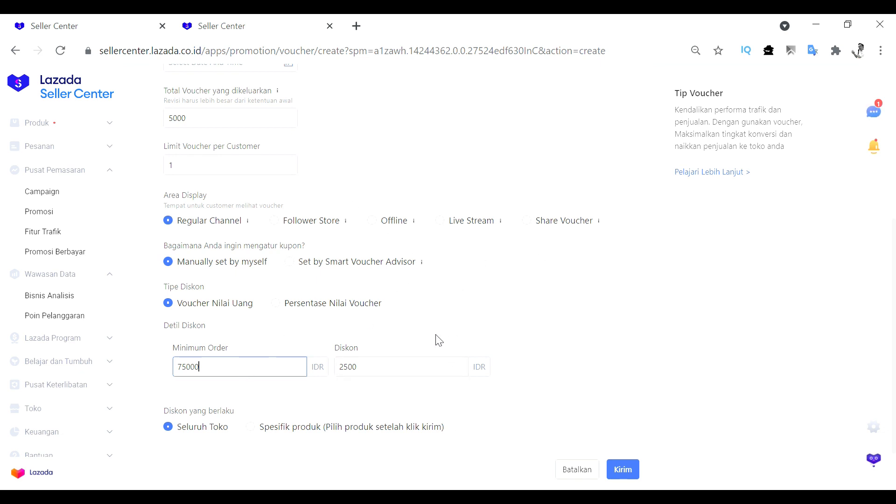
left_click(186, 372)
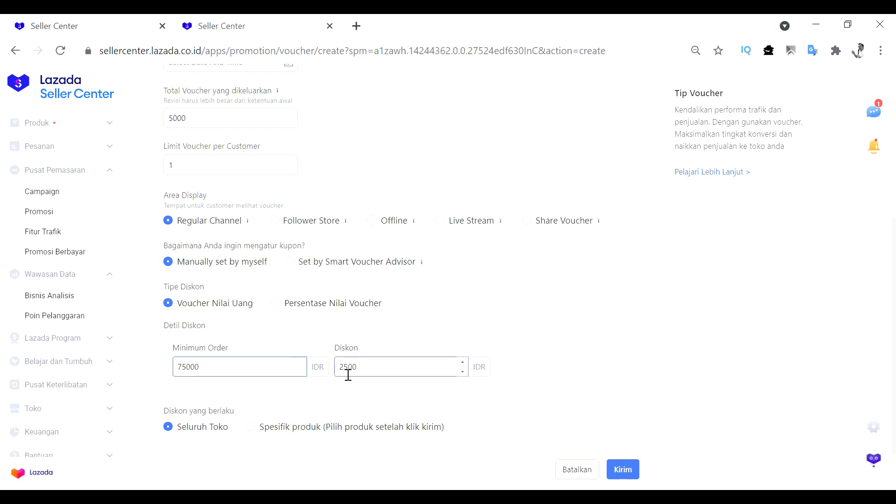
left_click_drag(345, 368, 372, 378)
left_click_drag(281, 371, 172, 382)
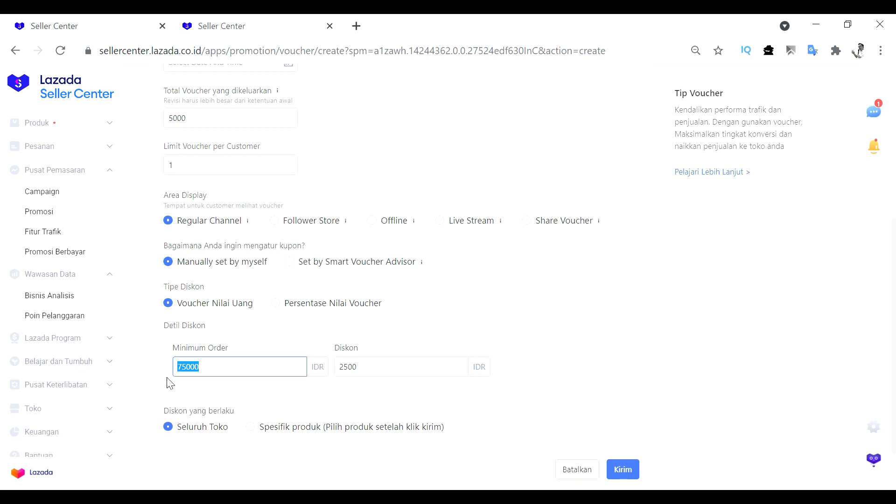
left_click(264, 334)
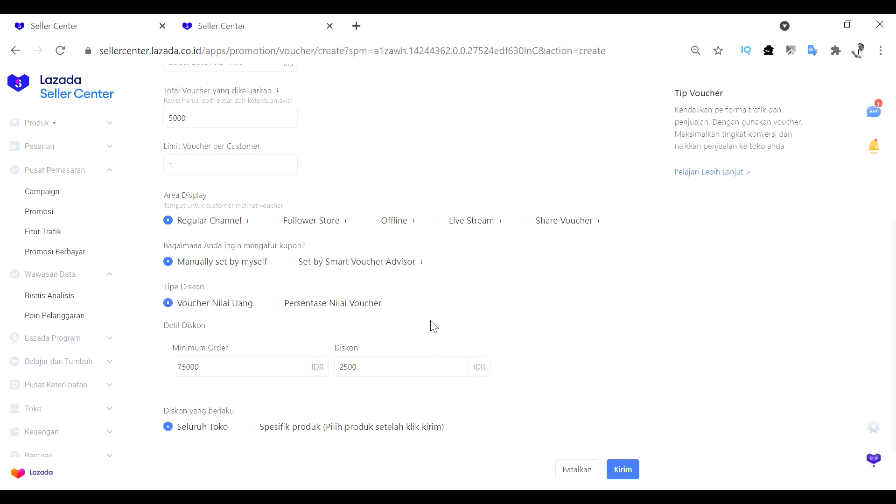
Examine which products the discount applies to and recheck the voucher settings throughout the form
scroll(425, 324, "down", 2)
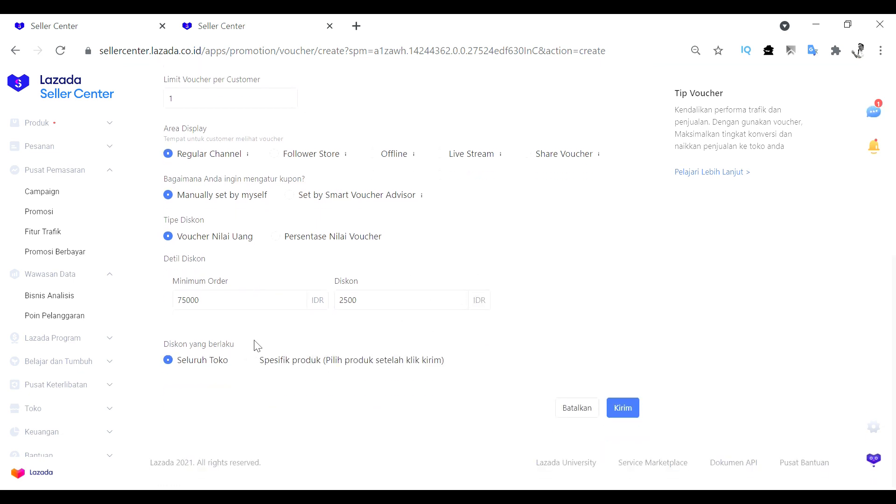
left_click_drag(252, 346, 270, 344)
scroll(420, 350, "up", 5)
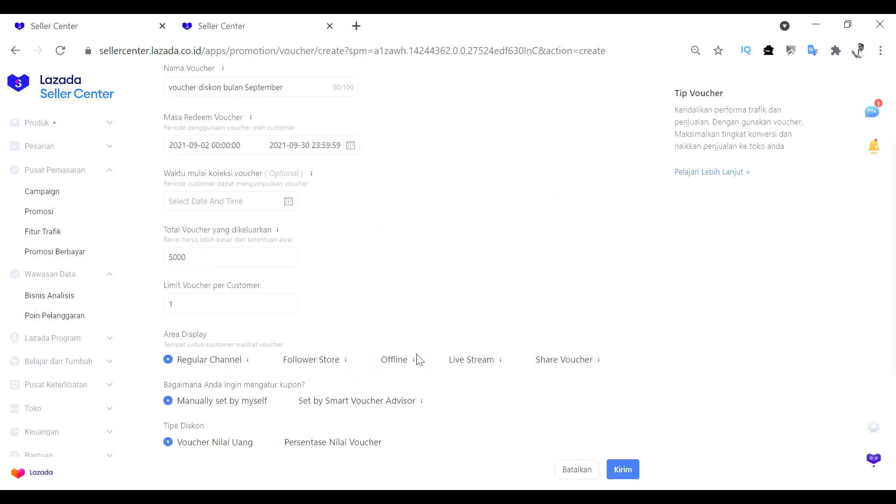
scroll(416, 360, "down", 3)
scroll(237, 413, "down", 2)
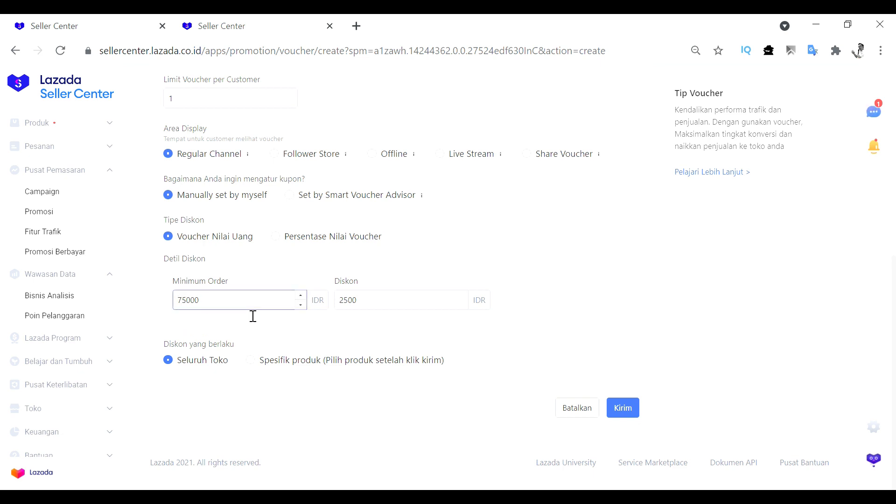
double_click(368, 308)
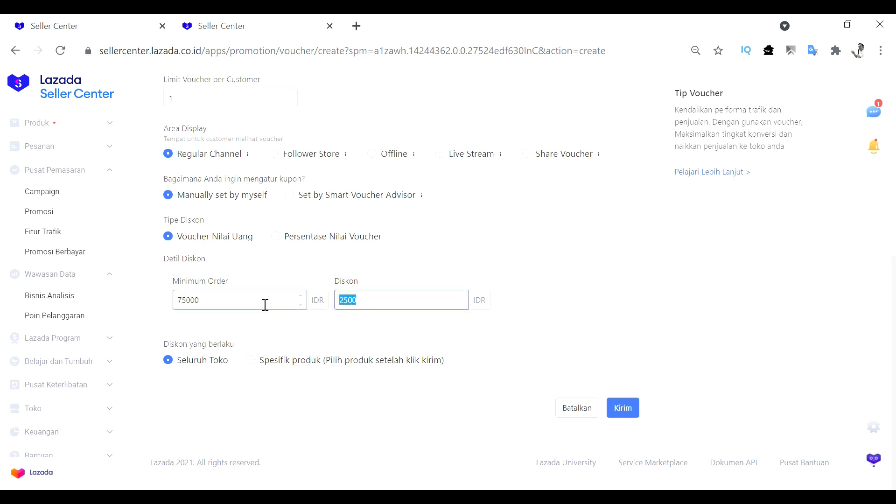
scroll(262, 304, "up", 1)
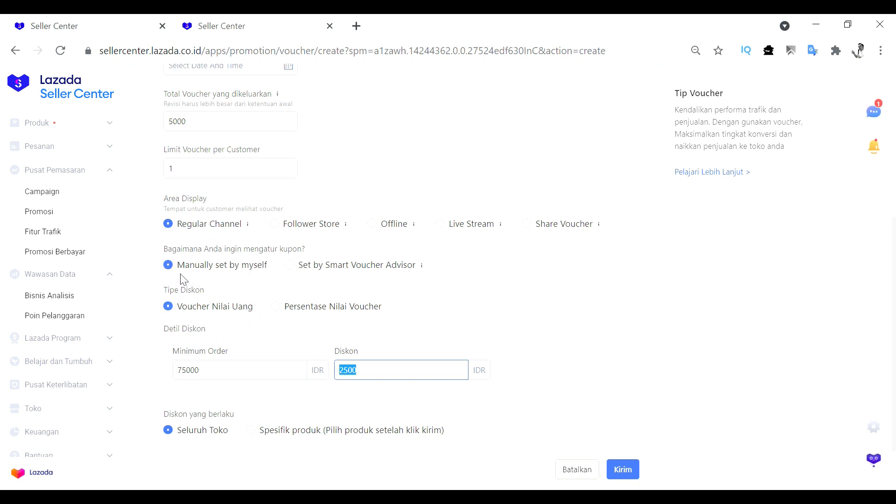
scroll(242, 308, "up", 2)
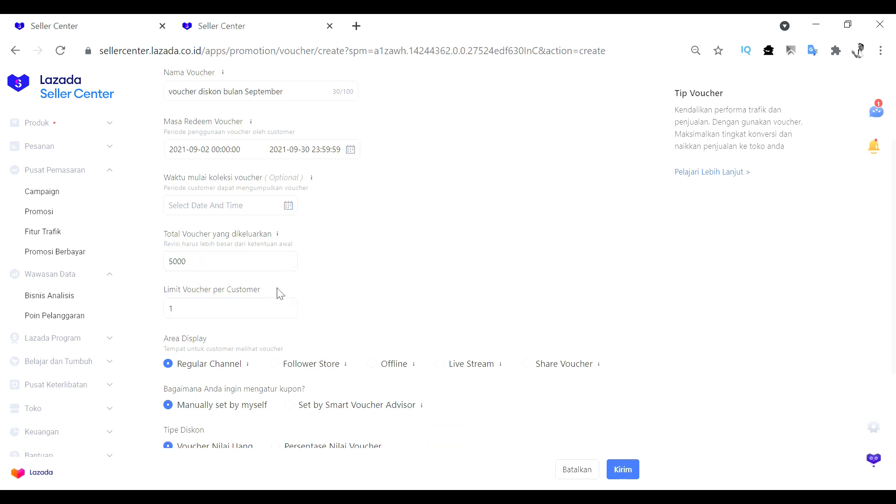
Recheck the September voucher's settings, submit the voucher and agree to start the promotion right away
scroll(348, 300, "up", 1)
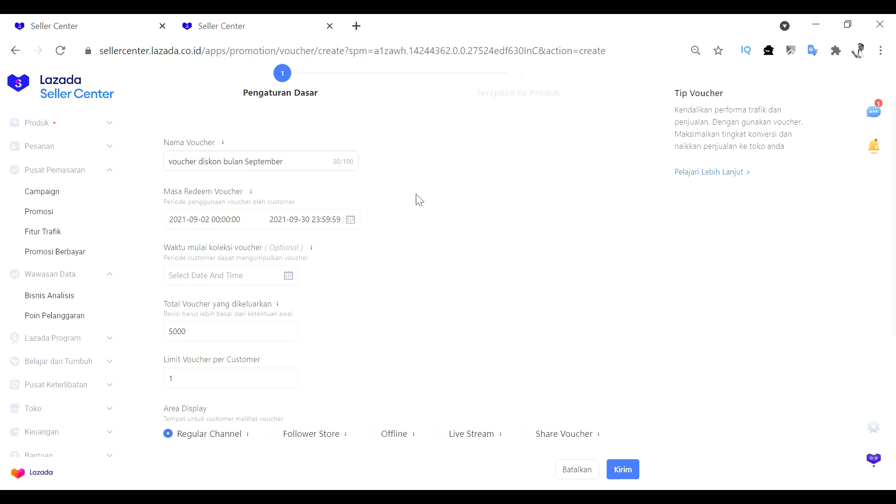
scroll(526, 292, "down", 5)
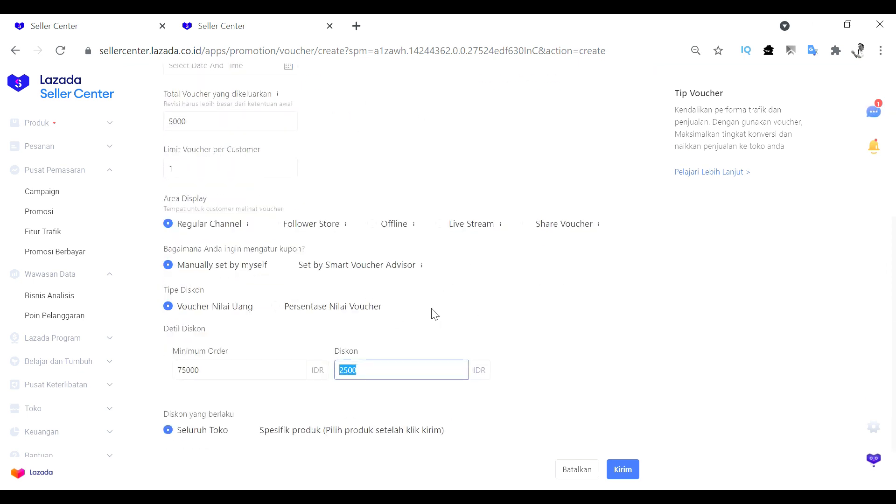
scroll(433, 317, "down", 2)
left_click(596, 285)
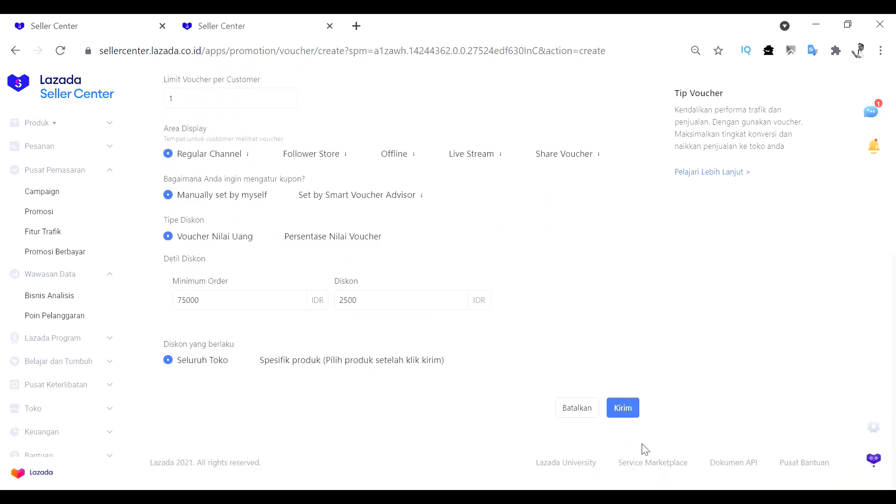
left_click(625, 411)
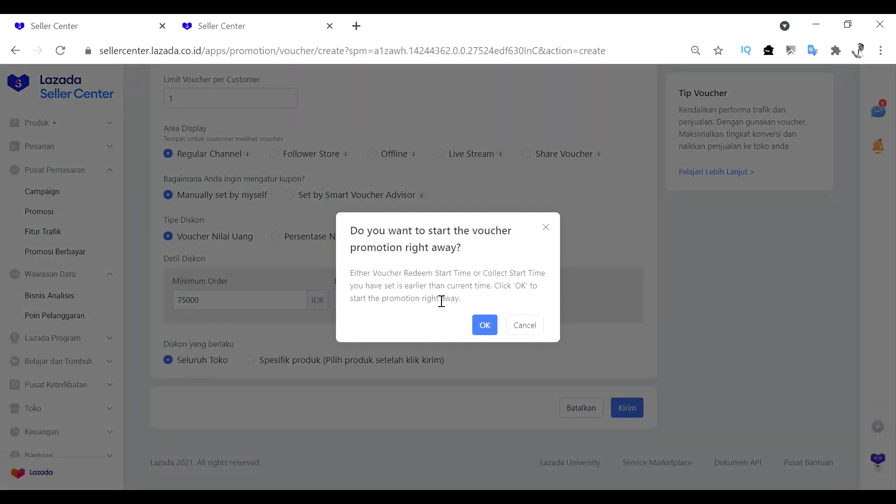
left_click(484, 326)
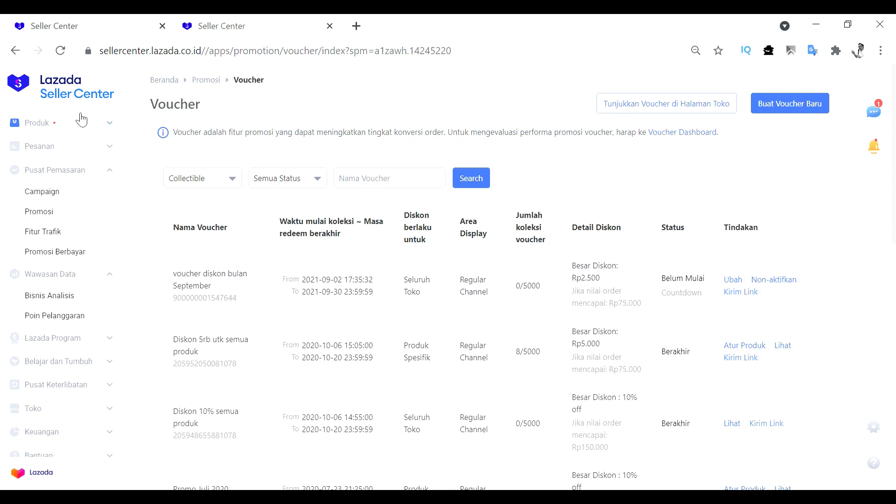
Refresh the voucher list with an unfiltered search and check the September voucher's status
left_click(480, 179)
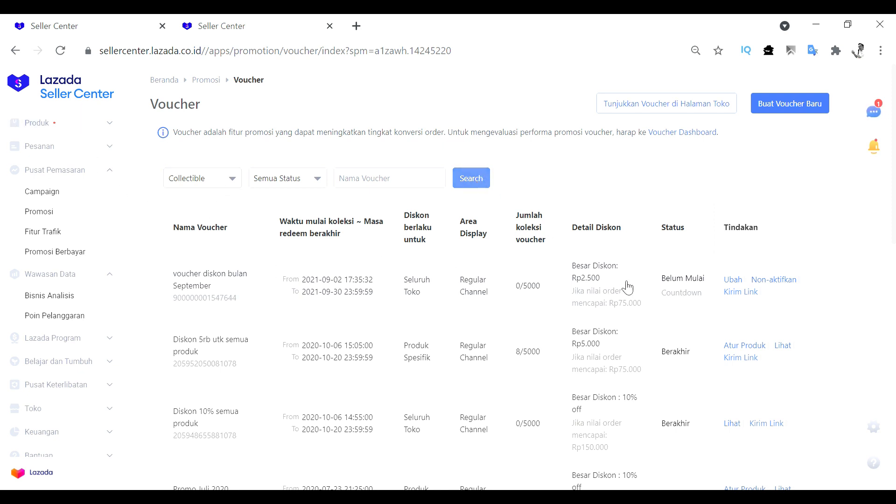
scroll(626, 322, "down", 1)
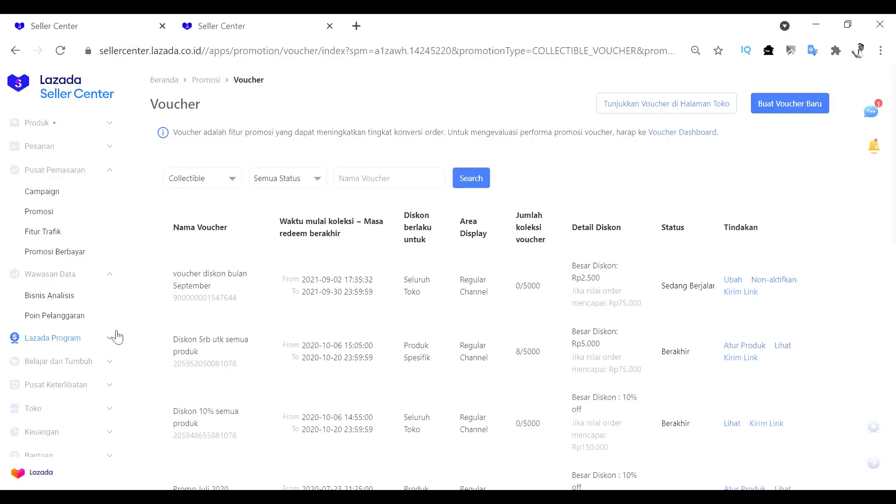
left_click_drag(662, 287, 706, 291)
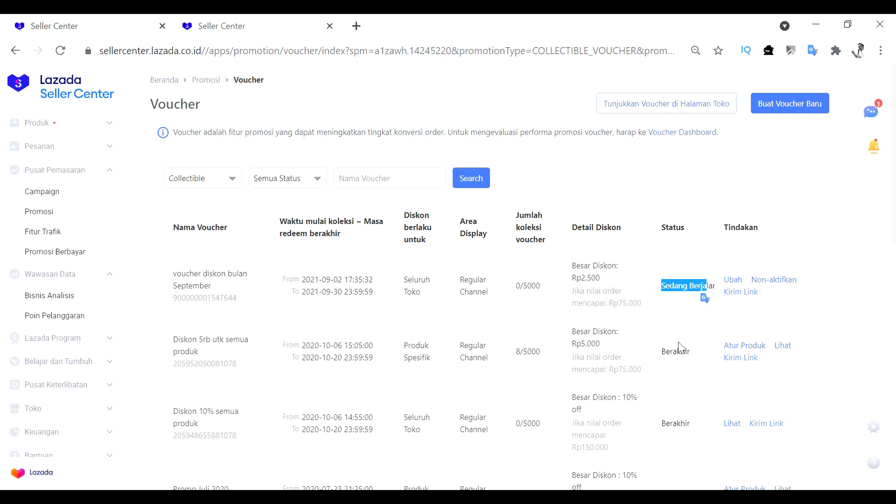
left_click_drag(559, 349, 833, 402)
left_click(650, 312)
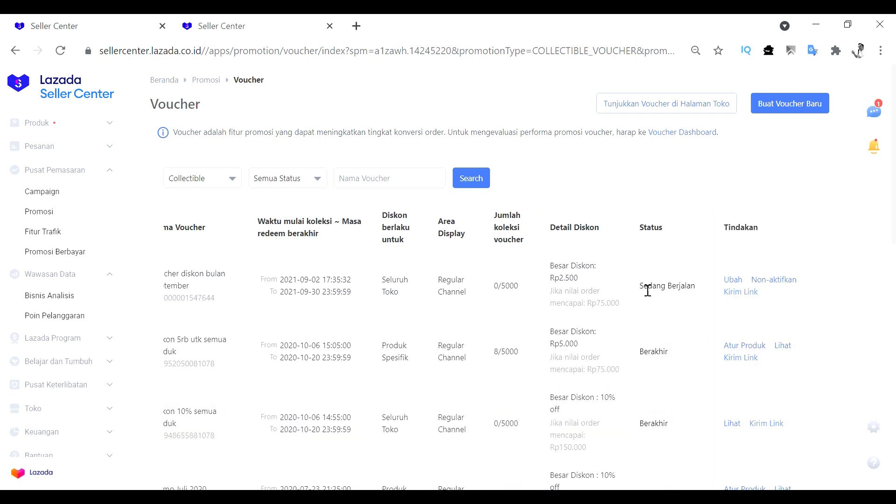
left_click_drag(639, 287, 711, 301)
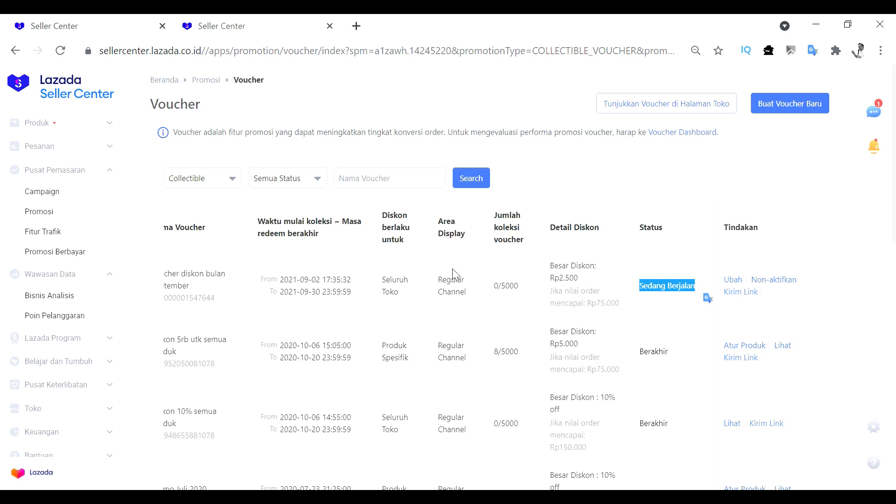
Examine the September voucher's validity period, product scope, display area and collected count, comparing the count with the older vouchers
left_click_drag(280, 291, 326, 284)
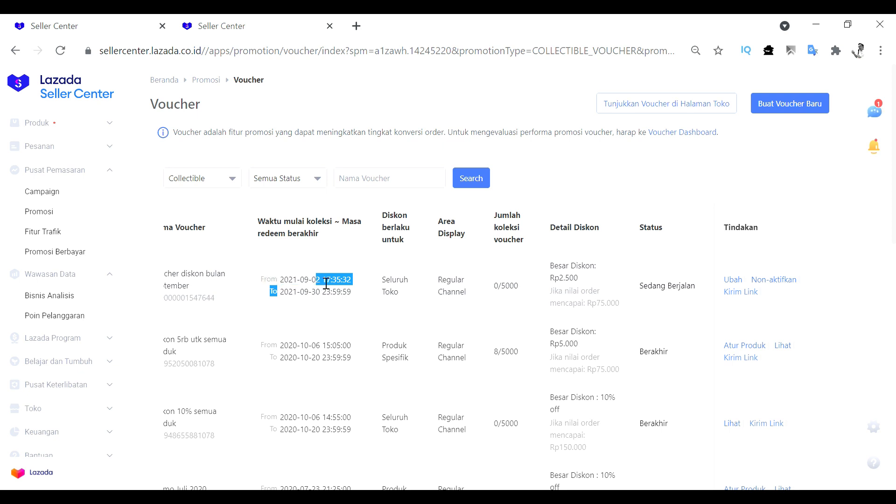
left_click(353, 290)
mouse_move(499, 285)
left_mouse_down()
mouse_move(521, 292)
mouse_move(500, 312)
mouse_move(507, 296)
left_mouse_up()
left_click(496, 305)
left_click(502, 323)
left_click_drag(498, 356, 488, 358)
left_click(511, 375)
left_click_drag(487, 354, 498, 358)
left_click(517, 315)
left_click_drag(498, 357, 491, 356)
left_click(512, 307)
left_click_drag(537, 314, 390, 319)
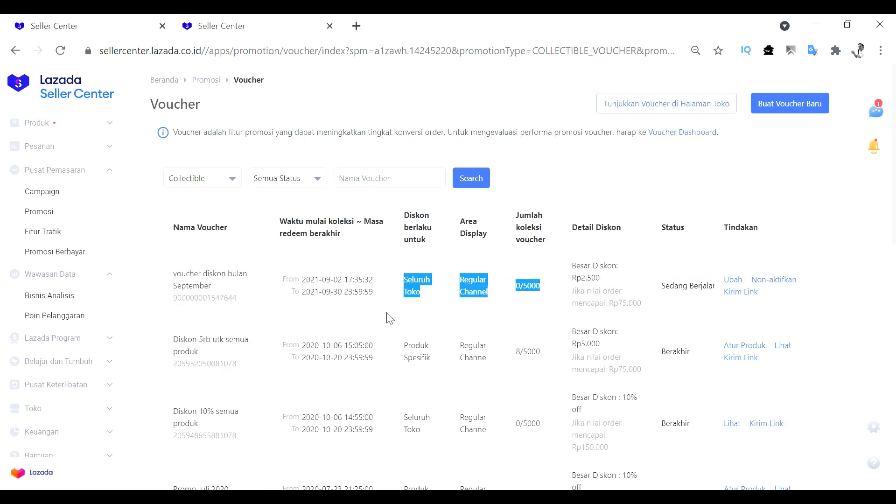
left_click(512, 328)
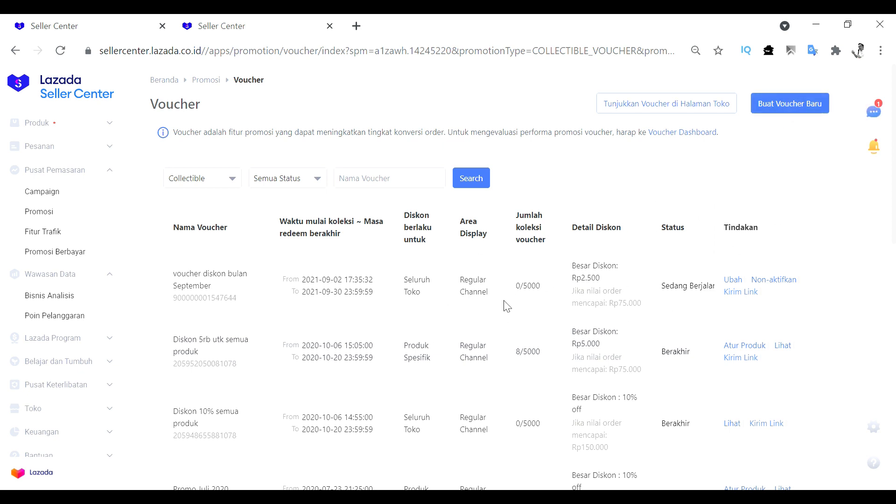
Start creating another new voucher and name it "voucher spesifik produk"
left_click(816, 113)
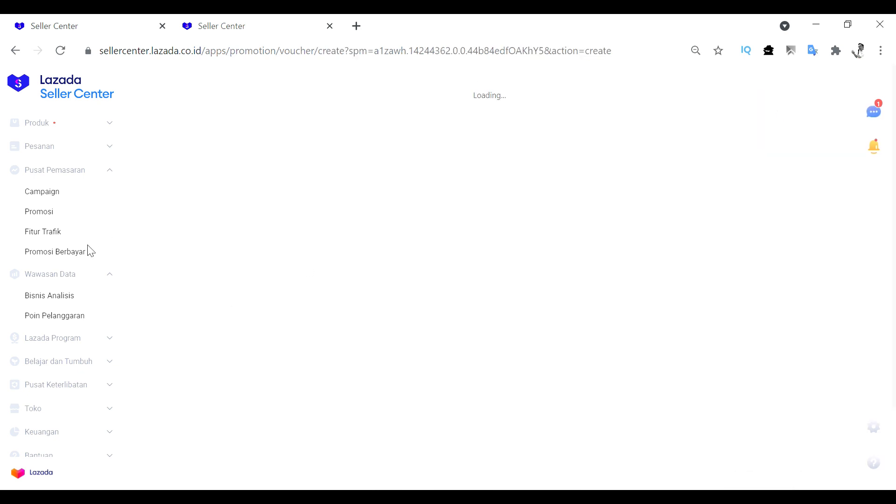
left_click(249, 232)
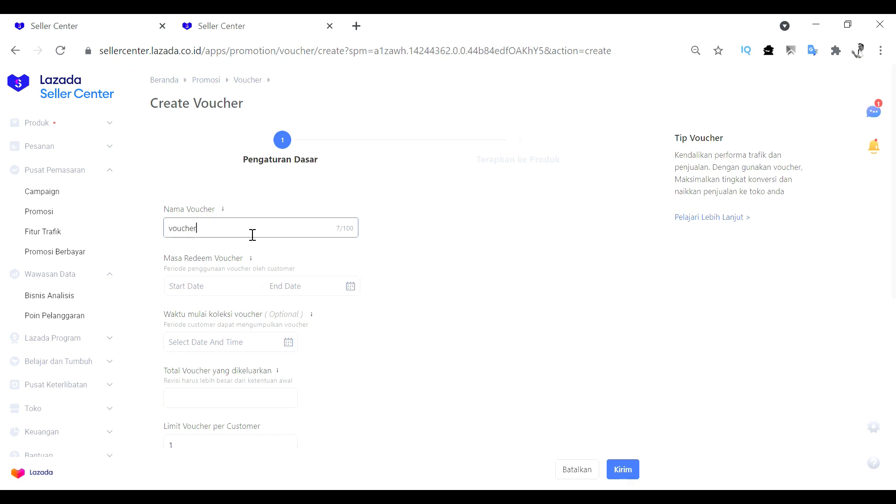
key("BackSpace")
key("BackSpace")
type("produk")
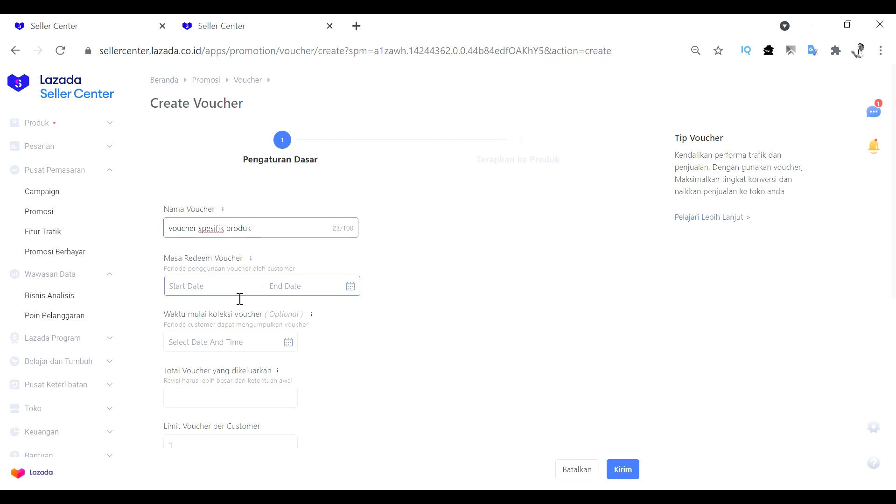
left_click(202, 293)
left_click(270, 346)
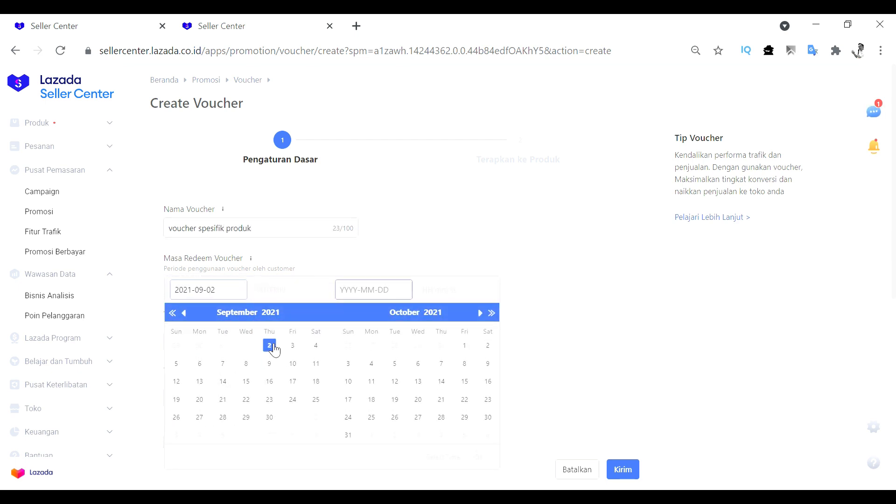
left_click(272, 419)
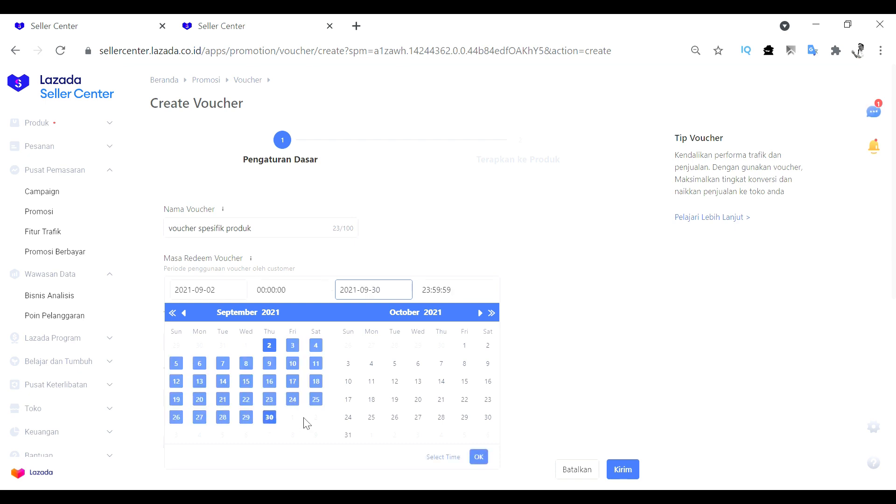
left_click(480, 458)
Set the total number of vouchers issued to 5000 and choose Follower Store as the display area
scroll(322, 313, "down", 2)
left_click(233, 333)
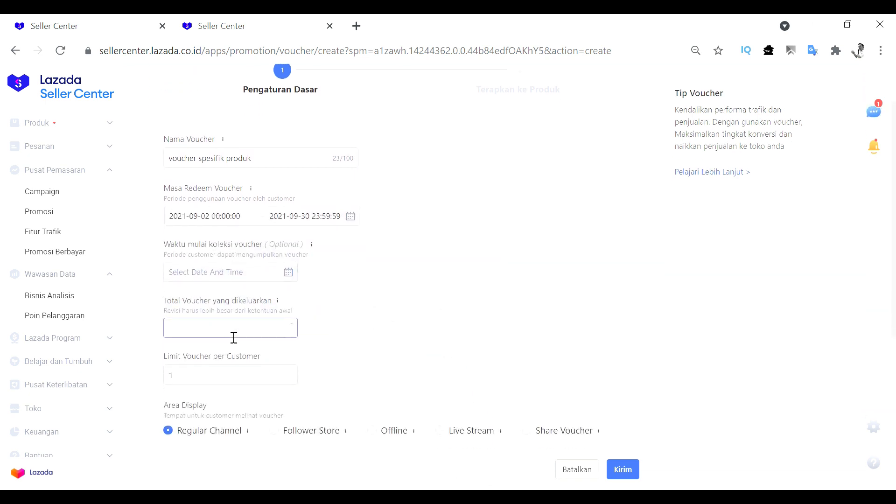
type("5000")
scroll(320, 288, "down", 3)
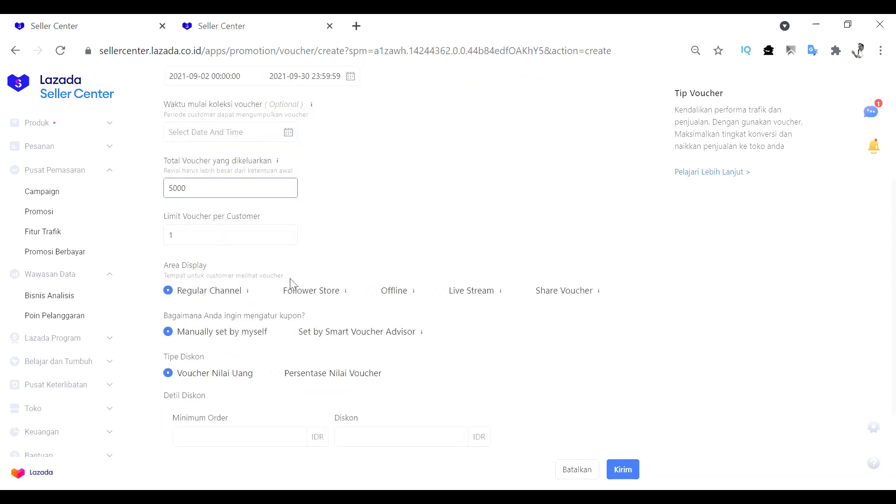
left_click(281, 292)
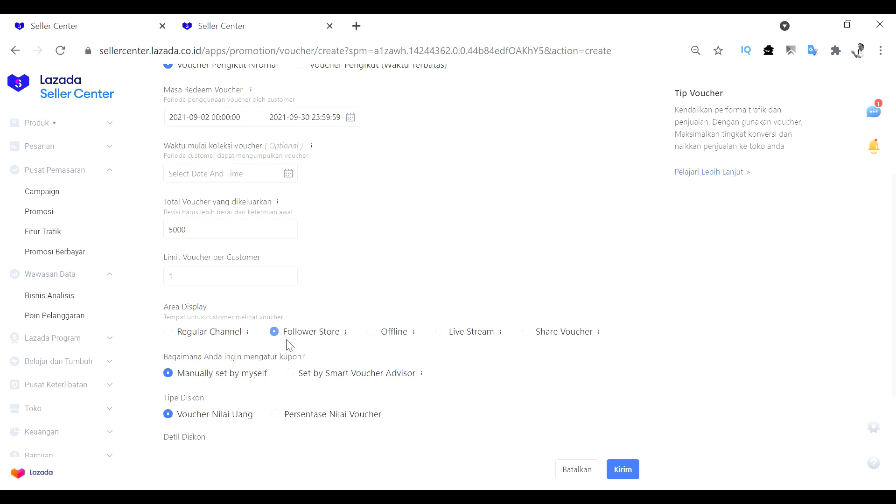
Switch the discount type to a percentage voucher (Persentase Nilai Voucher) and set its minimum order to 100000 IDR
scroll(378, 219, "down", 2)
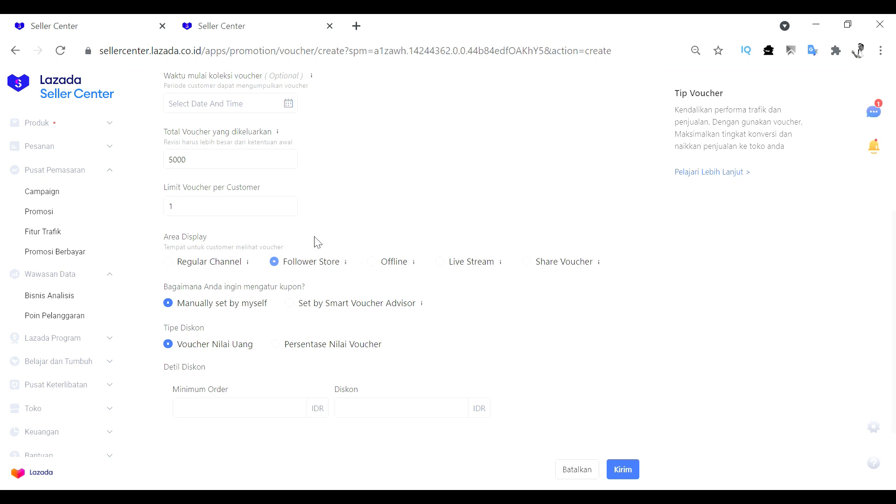
scroll(366, 306, "down", 2)
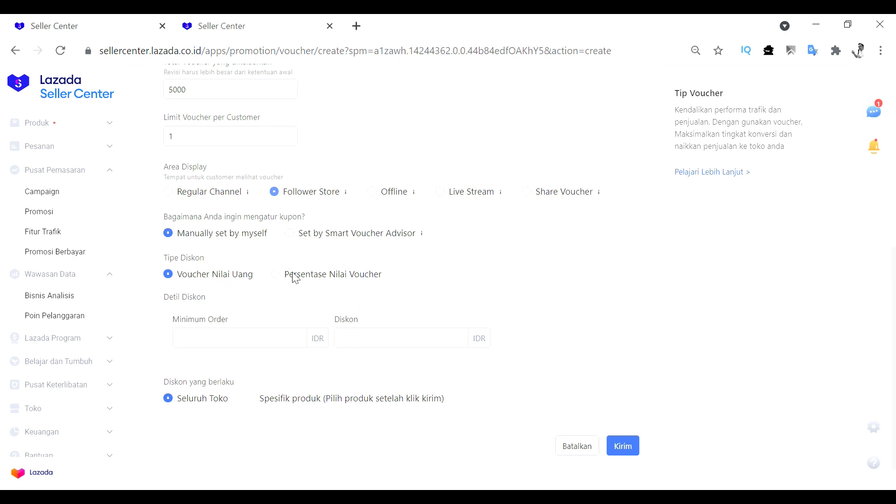
left_click(279, 278)
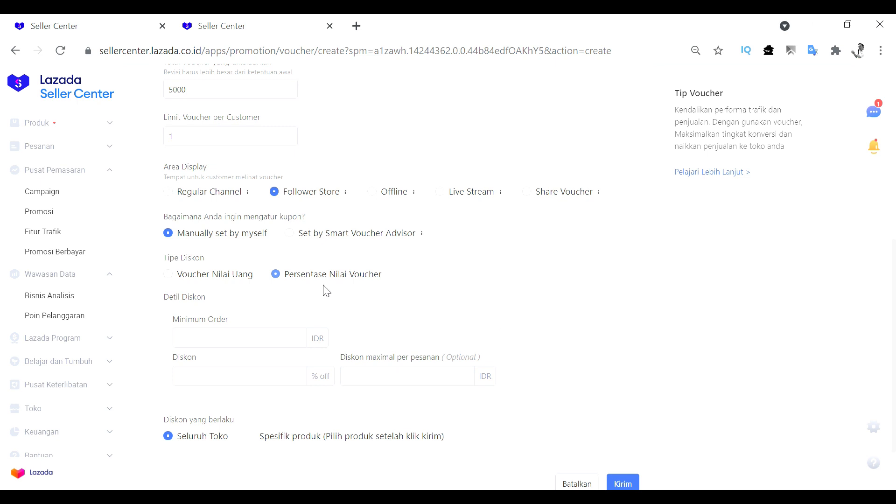
scroll(205, 254, "down", 2)
left_click(211, 269)
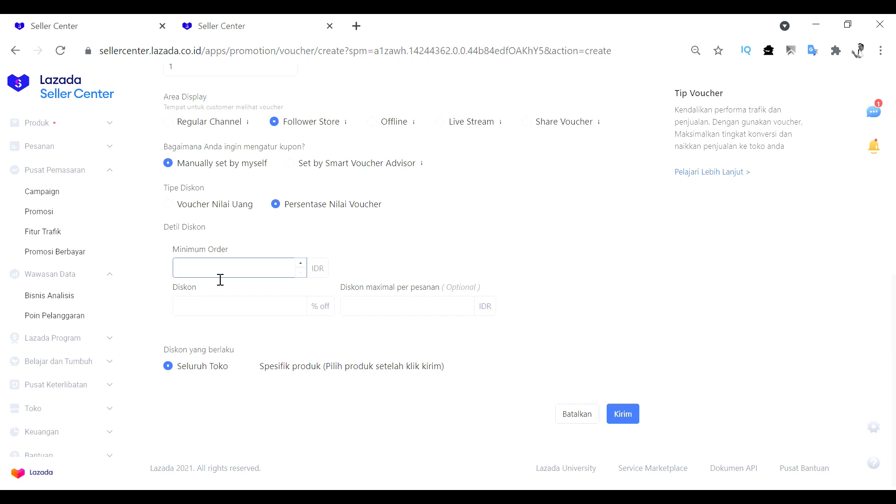
type("100000")
left_click_drag(192, 274, 220, 277)
left_click(225, 275)
left_click_drag(210, 274, 176, 276)
left_click(241, 274)
double_click(237, 273)
Set the percentage voucher's discount to 30% off
left_click(224, 291)
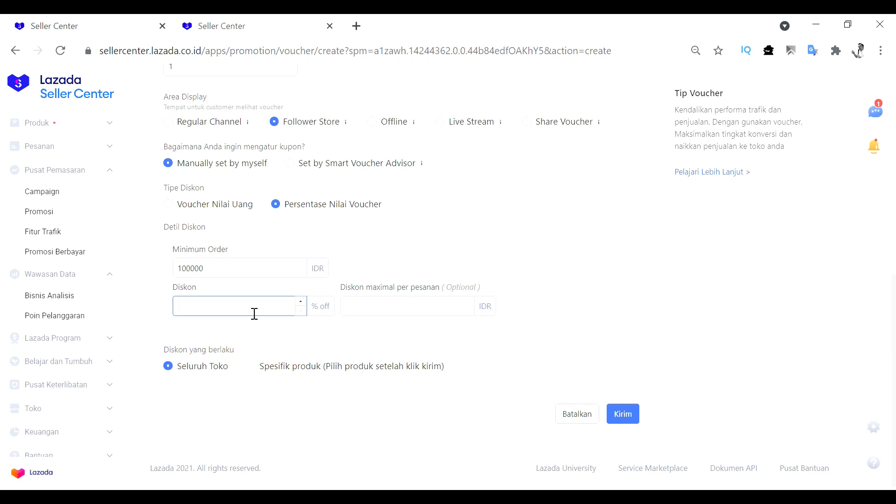
double_click(320, 317)
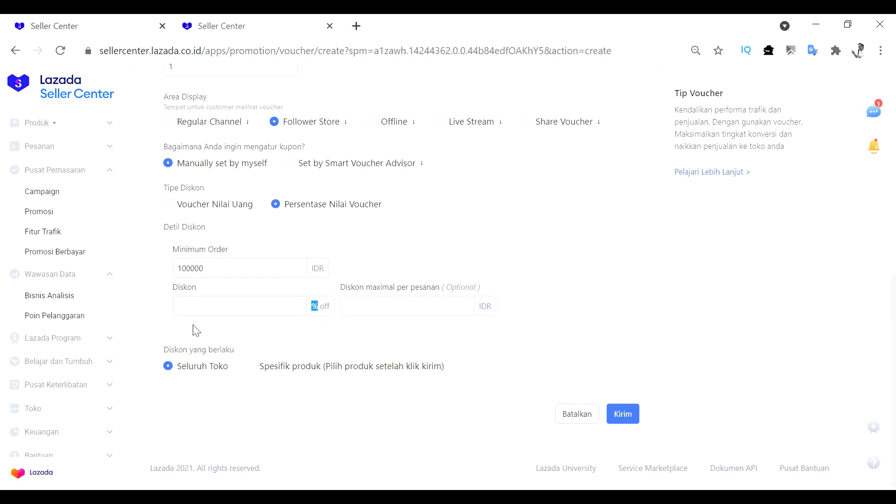
left_click(211, 315)
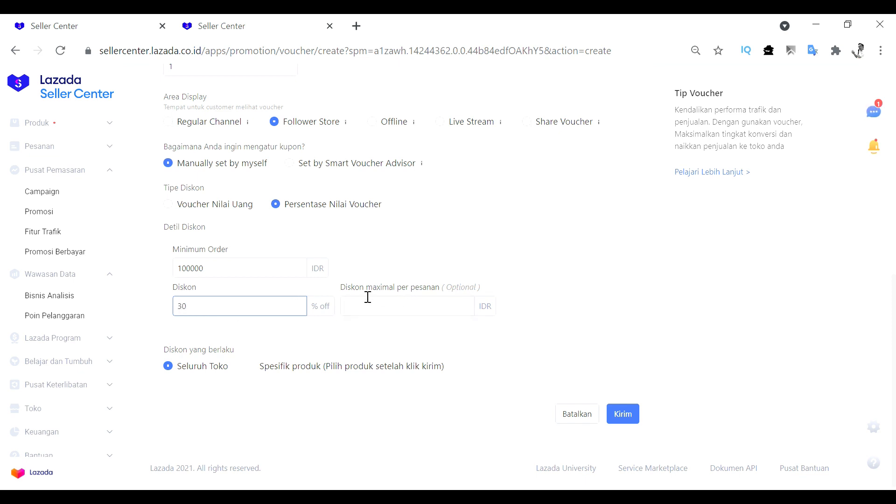
left_click(208, 275)
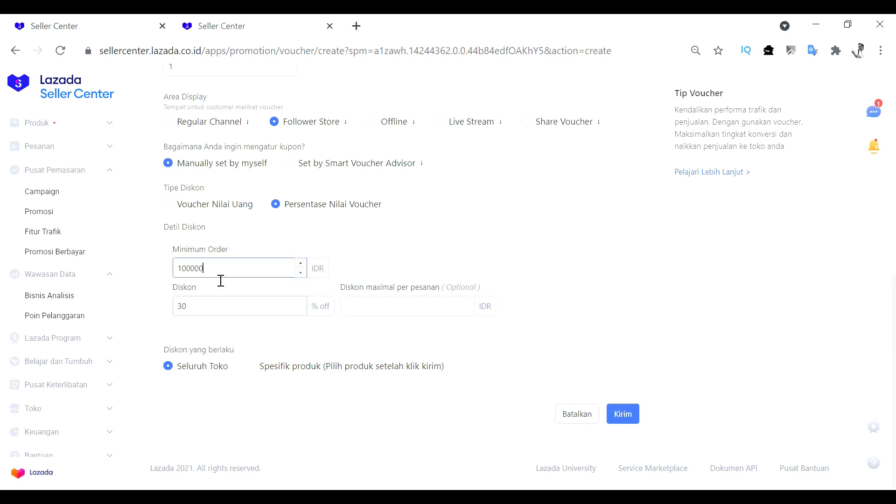
left_click(249, 293)
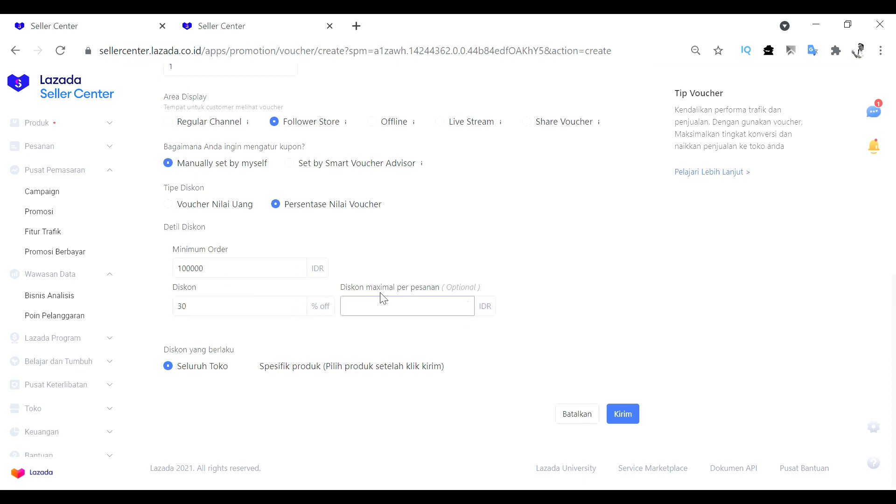
Set the optional maximum discount per order to 20000 IDR
left_click_drag(337, 287, 451, 290)
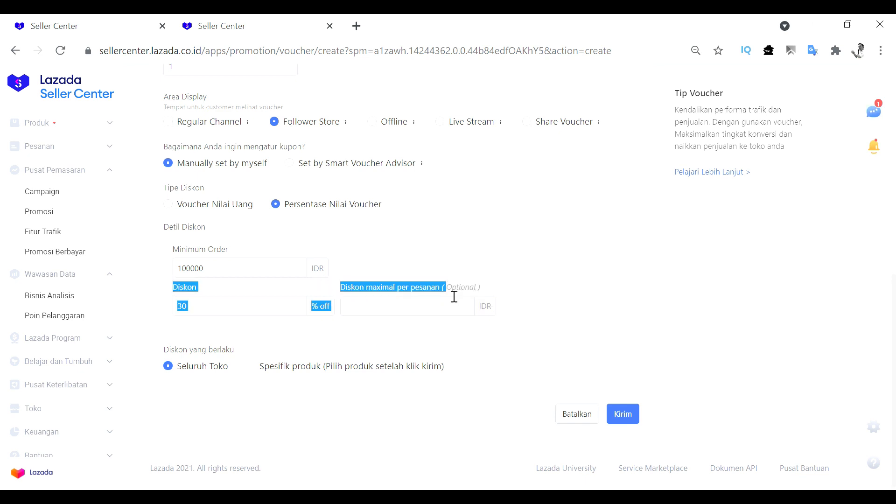
left_click(425, 266)
left_click(403, 311)
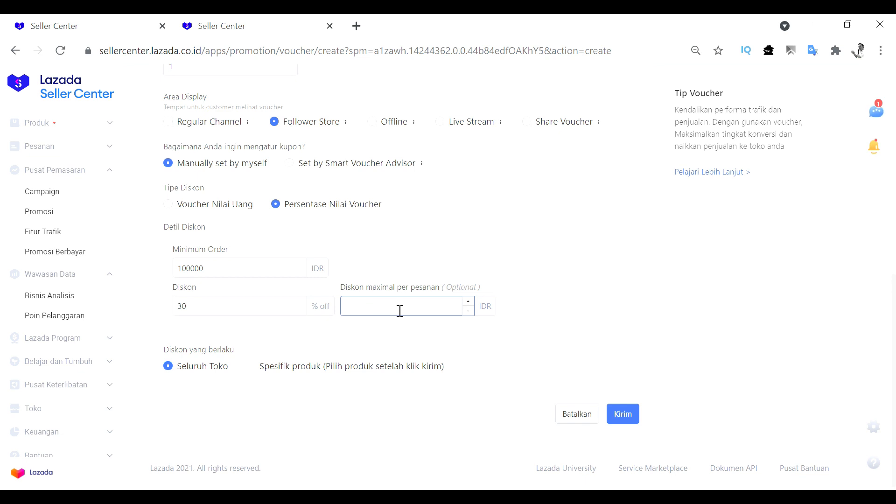
type("0000")
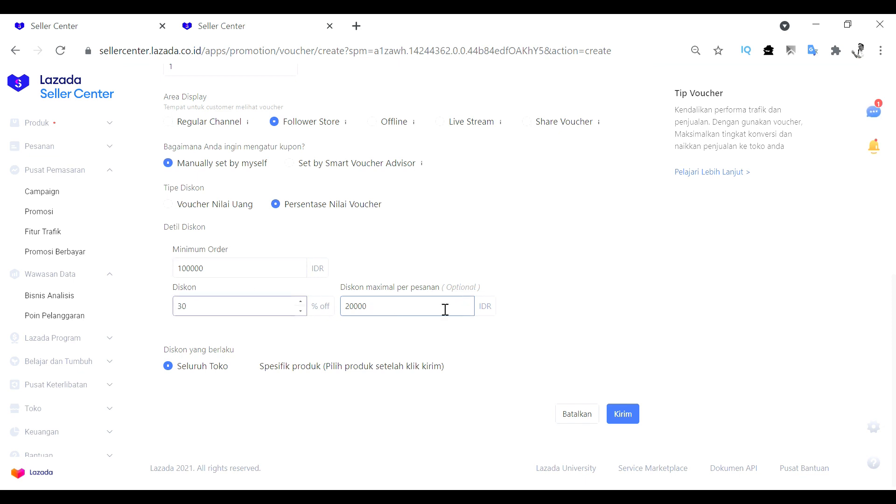
left_click(541, 268)
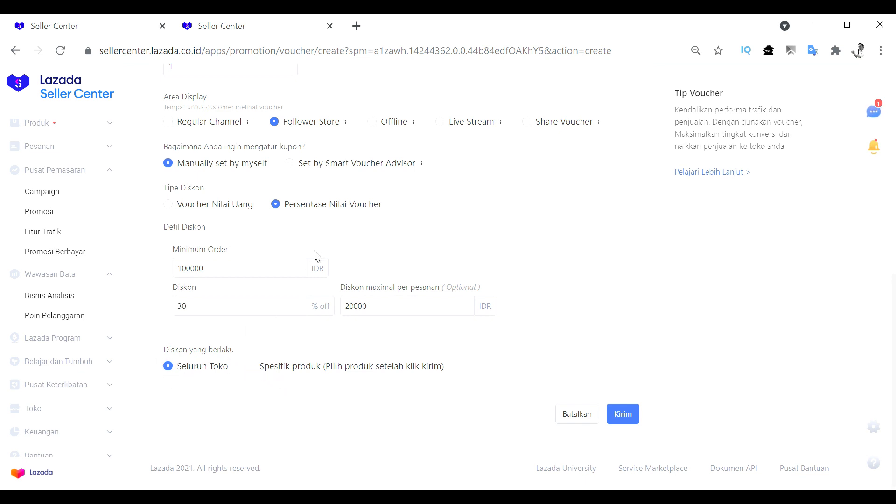
scroll(478, 277, "up", 8)
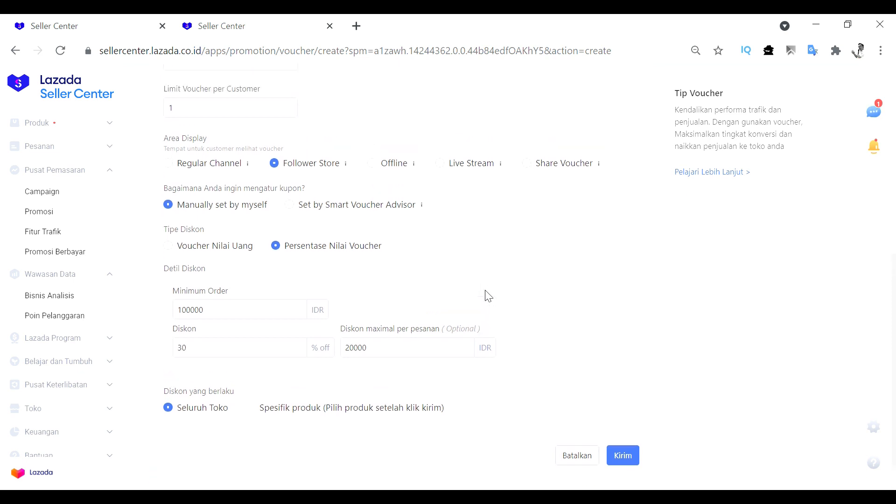
Rename the voucher as "voucher follower store"
left_click_drag(202, 159, 302, 177)
key("BackSpace")
key("BackSpace")
type("fo")
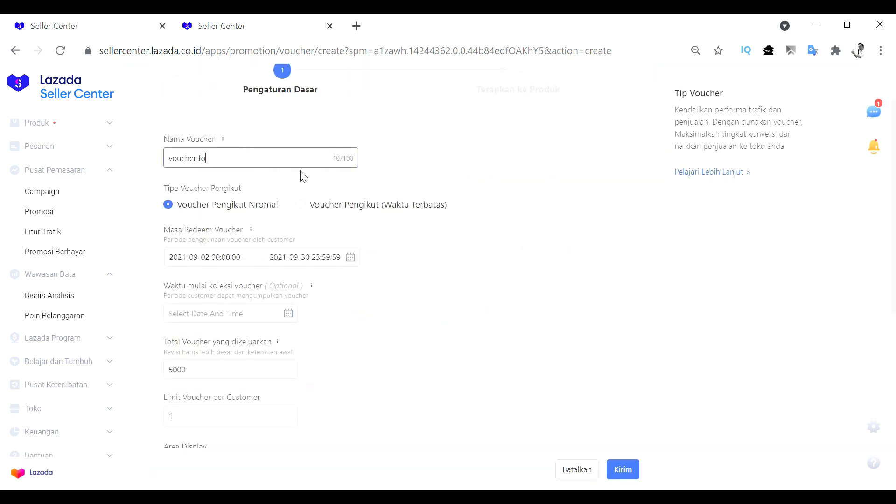
type("llower store")
Review the follower voucher's minimum order, percentage discount and maximum discount per order
scroll(322, 271, "down", 6)
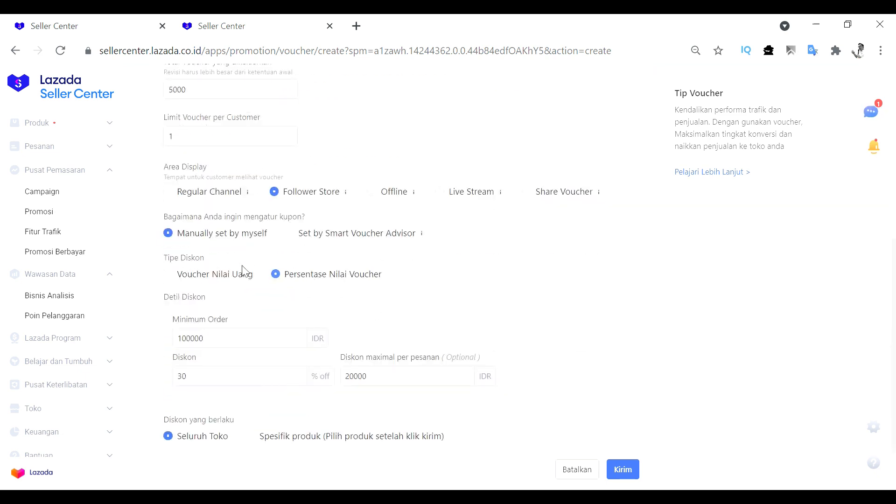
scroll(326, 306, "down", 2)
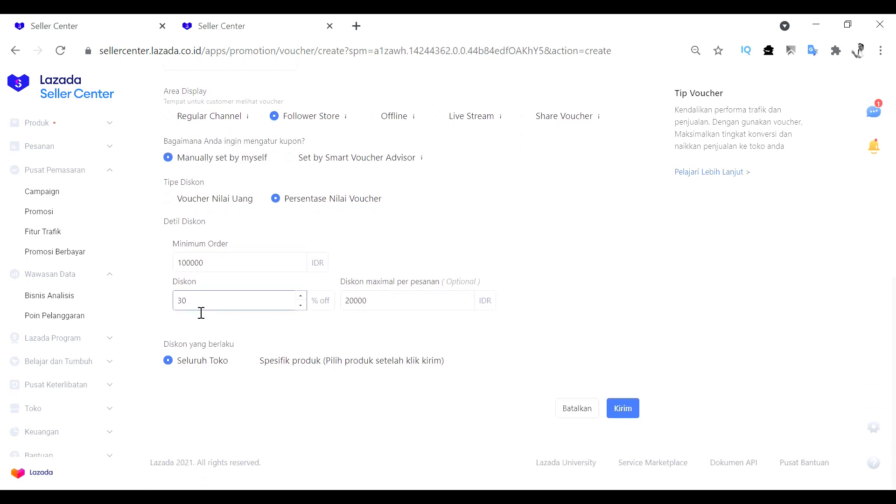
left_click(360, 306)
left_click_drag(354, 303, 341, 316)
left_click_drag(219, 272, 169, 271)
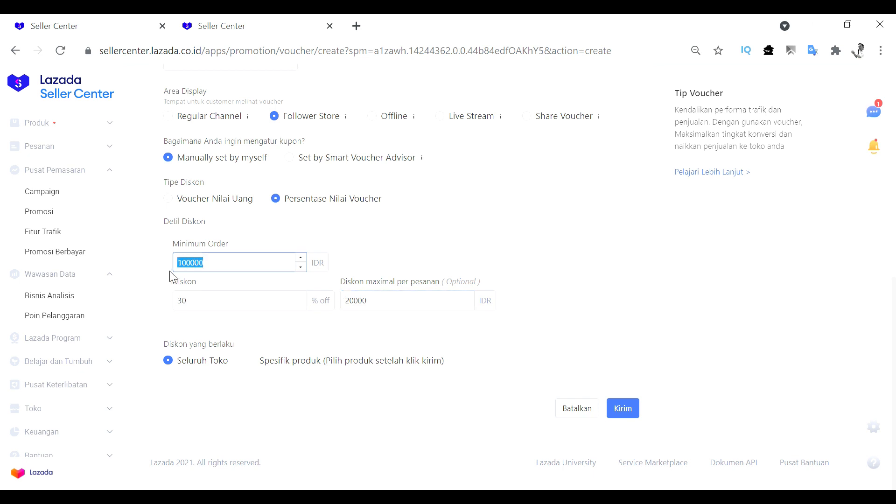
left_click(415, 261)
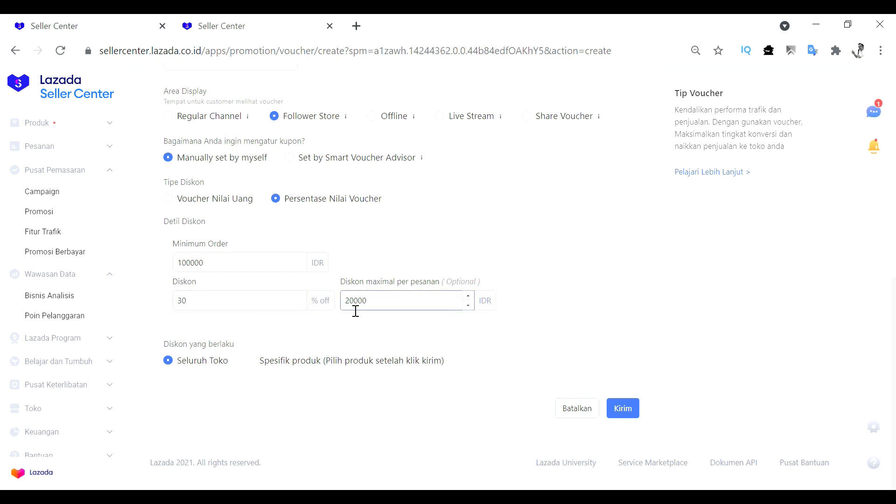
left_click_drag(350, 311, 334, 340)
left_click(279, 326)
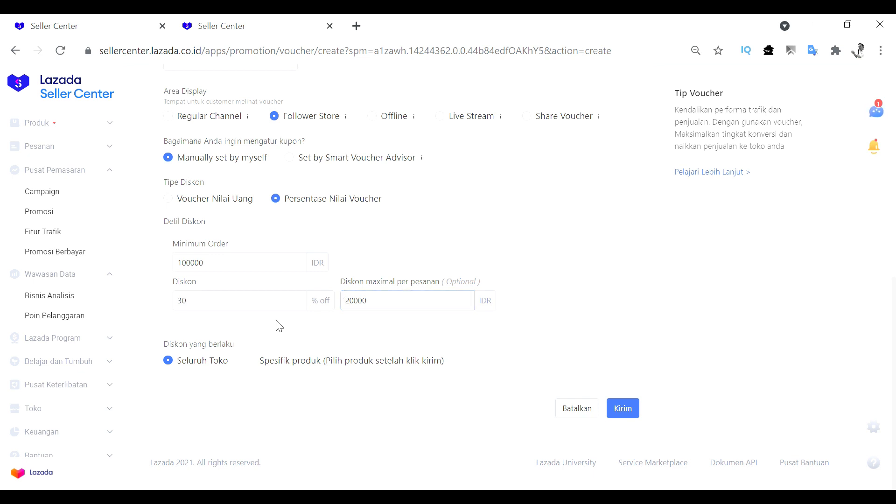
left_click_drag(353, 306, 350, 314)
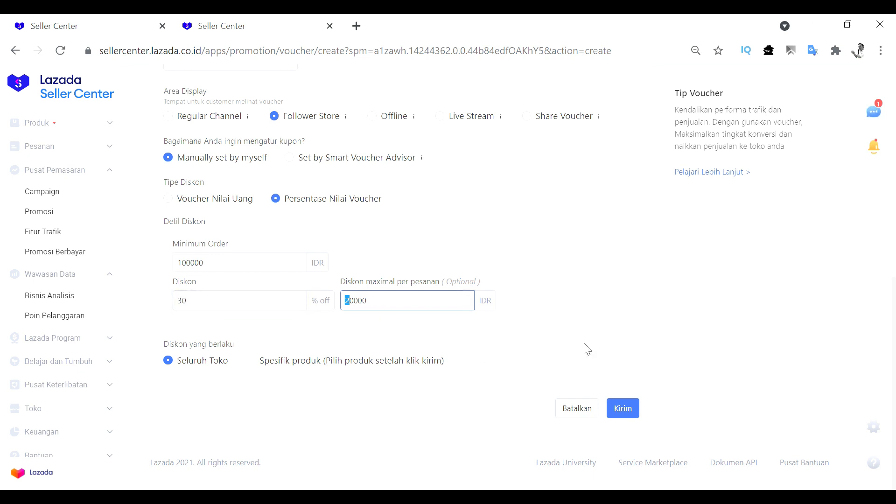
Submit the follower store voucher and agree to start its promotion right away
scroll(410, 226, "up", 3)
scroll(410, 226, "up", 3)
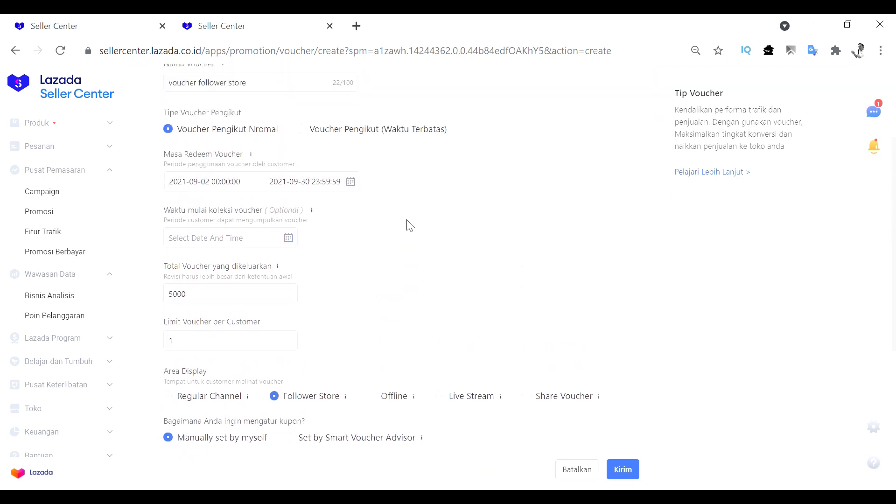
scroll(406, 225, "down", 6)
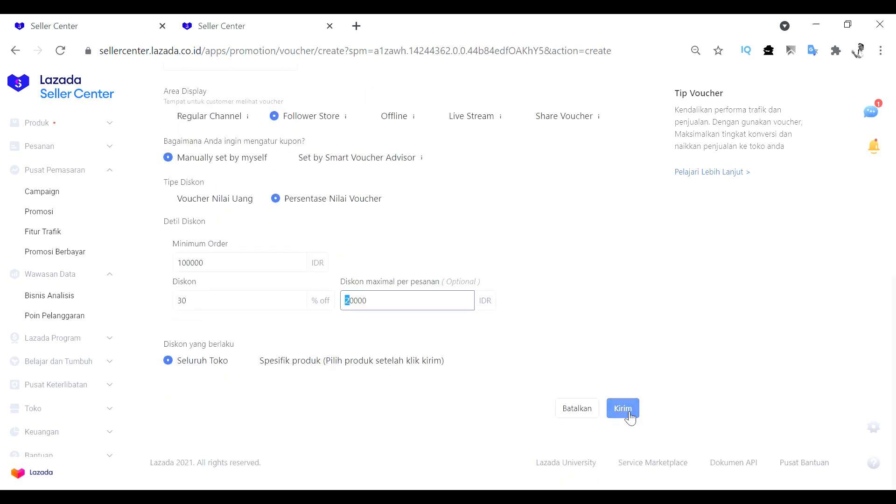
left_click(627, 411)
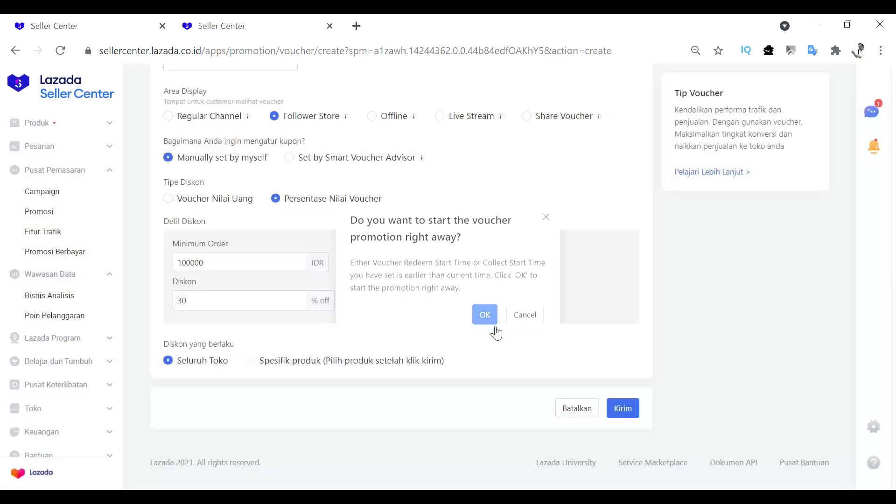
left_click(489, 322)
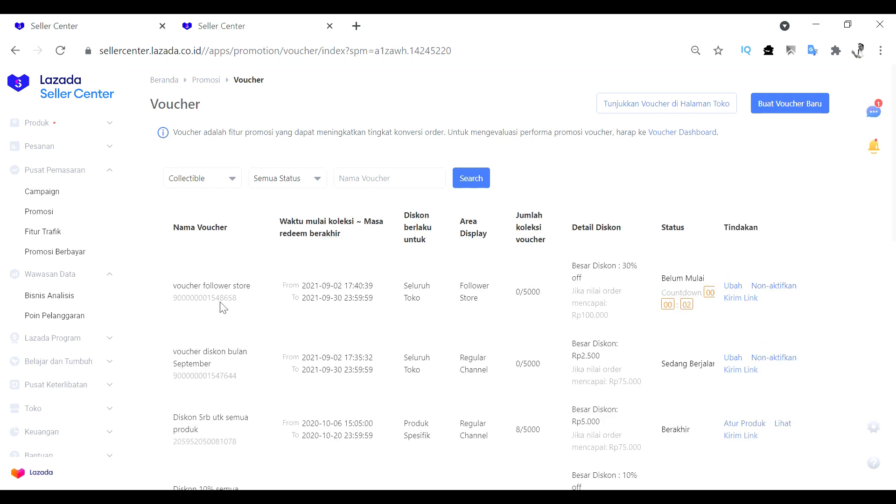
left_click_drag(173, 286, 246, 321)
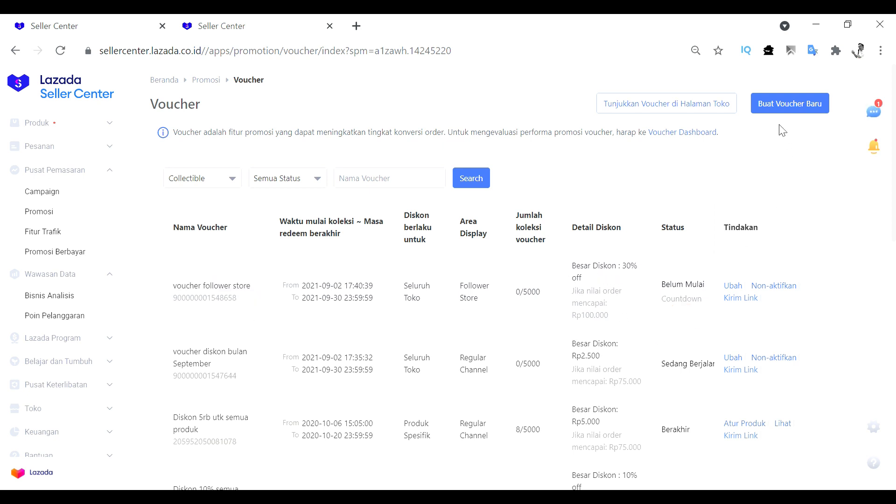
Start creating another new voucher and name it "voucher spesifik"
left_click(781, 109)
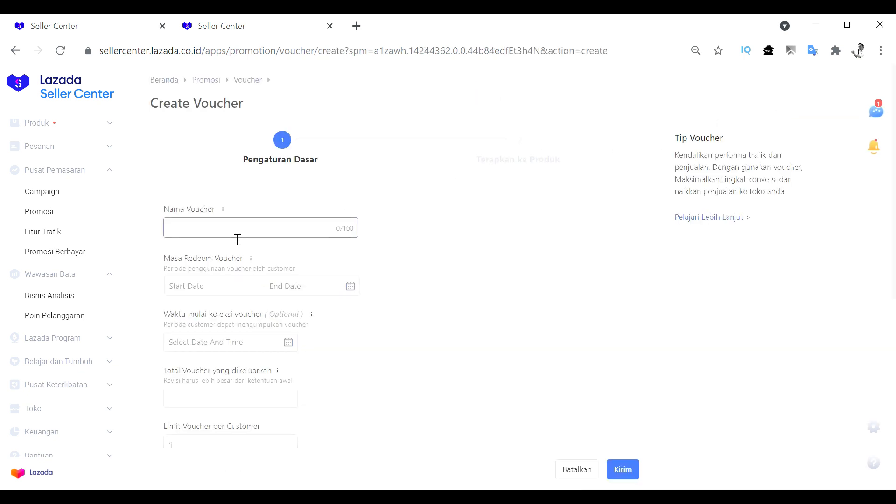
left_click(235, 234)
type("voucher spesifik")
left_click(221, 288)
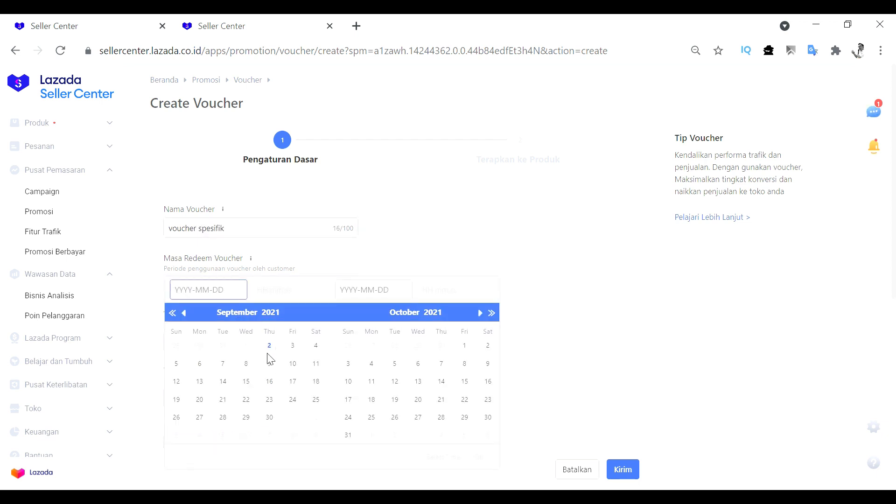
left_click(269, 347)
left_click(269, 417)
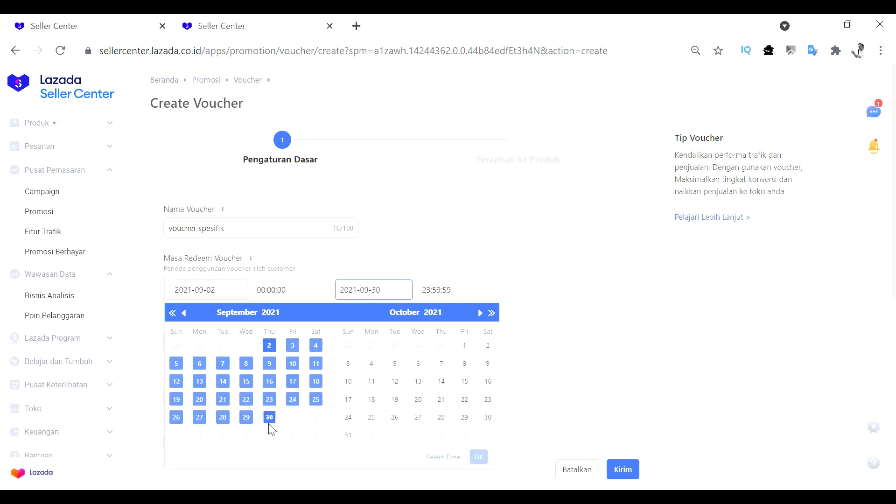
left_click(479, 458)
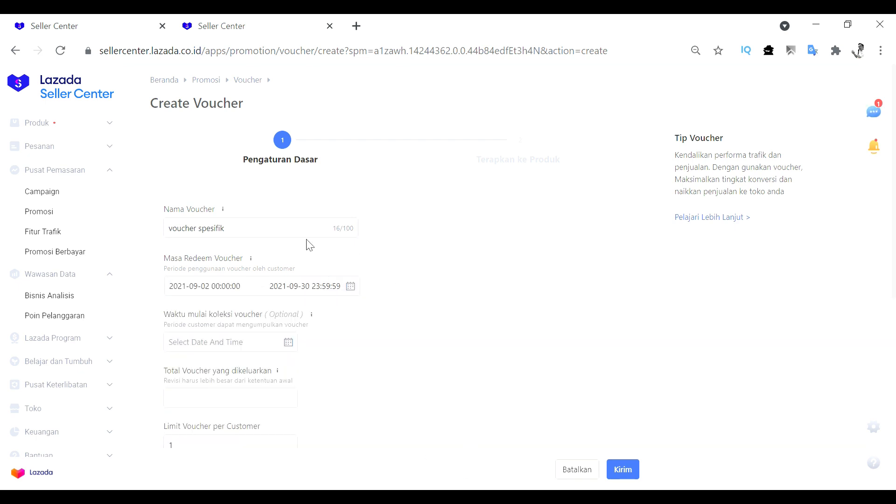
Set the total number of vouchers issued to 5000 for the specific-product voucher
scroll(415, 350, "down", 3)
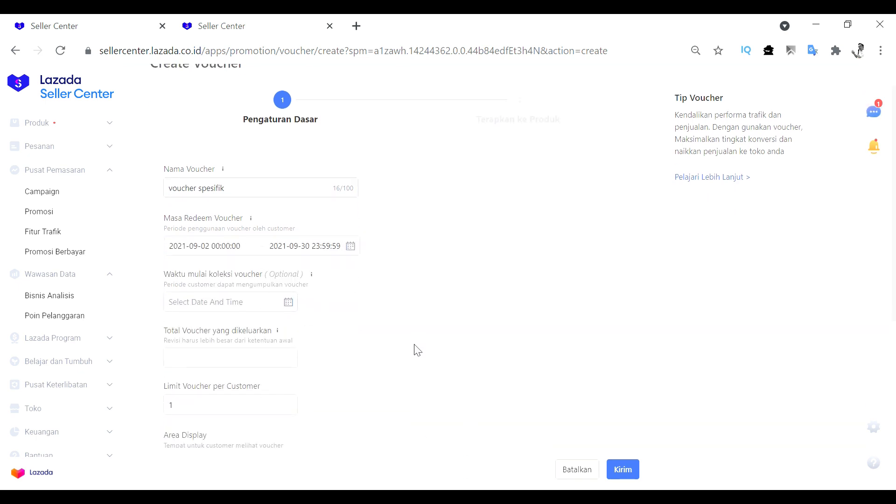
left_click(267, 266)
type("5")
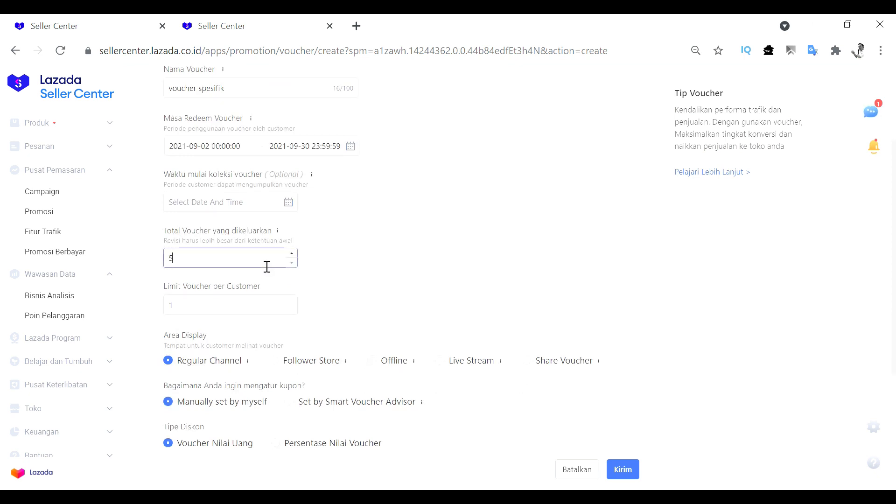
type("000")
left_click_drag(254, 266, 163, 276)
left_click(215, 259)
Set the money-value voucher's minimum order to 95000 IDR and its discount to 5000 IDR
scroll(380, 273, "down", 2)
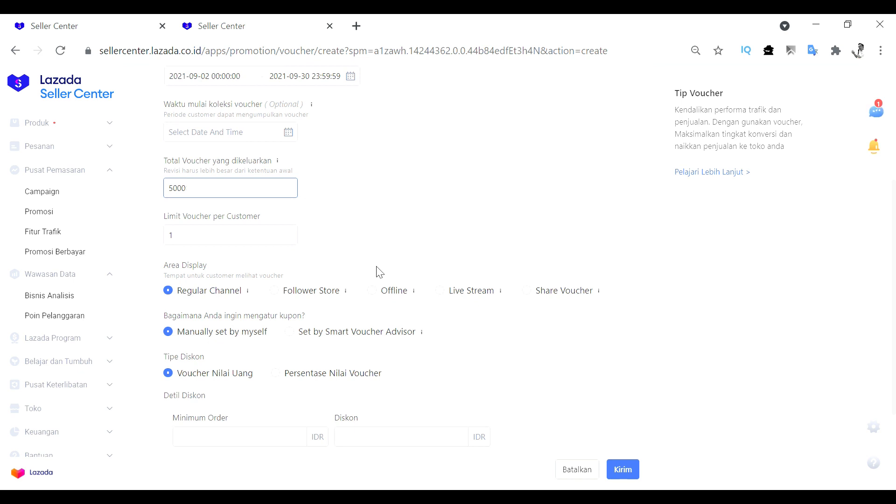
scroll(216, 214, "down", 2)
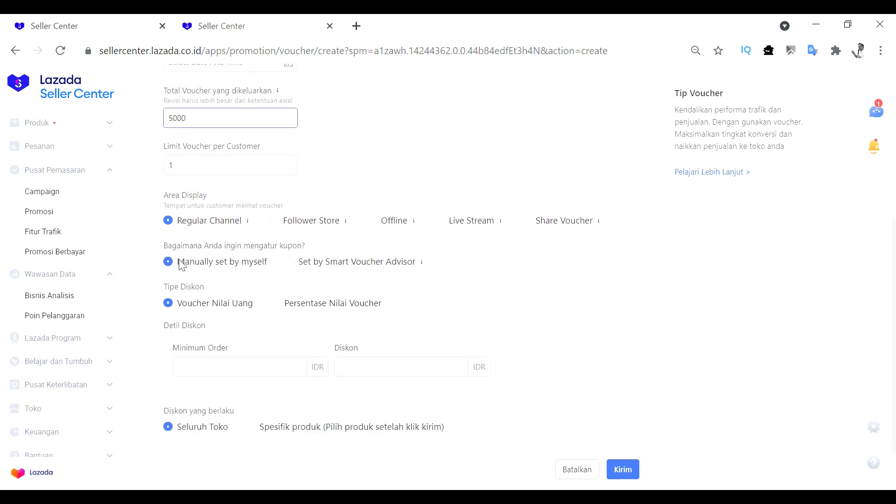
scroll(275, 316, "down", 2)
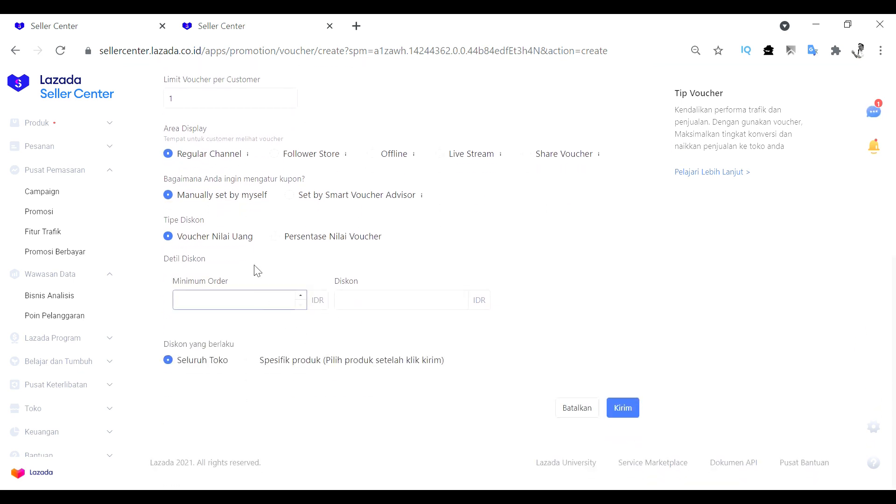
left_click(223, 303)
type("75")
key("BackSpace")
left_click(402, 310)
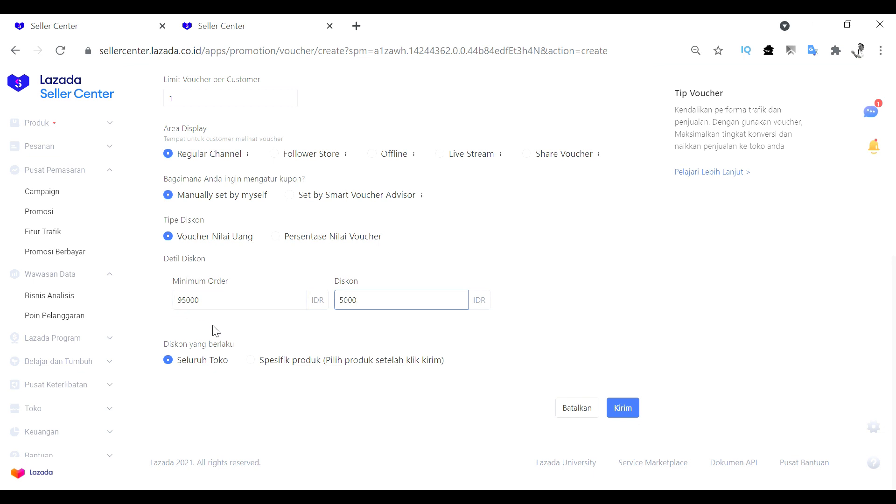
Apply the discount to specific products (Spesifik produk) and submit the voucher, agreeing to start the promotion right away
left_click(254, 369)
left_click(251, 361)
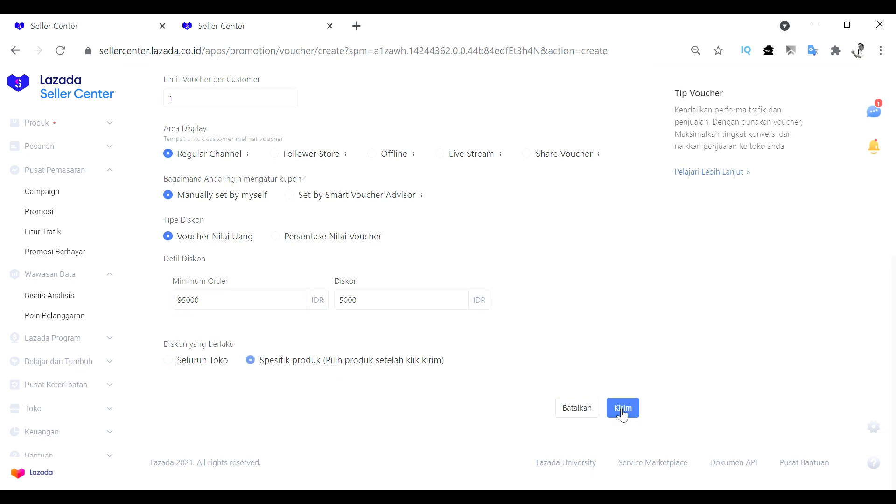
left_click(636, 415)
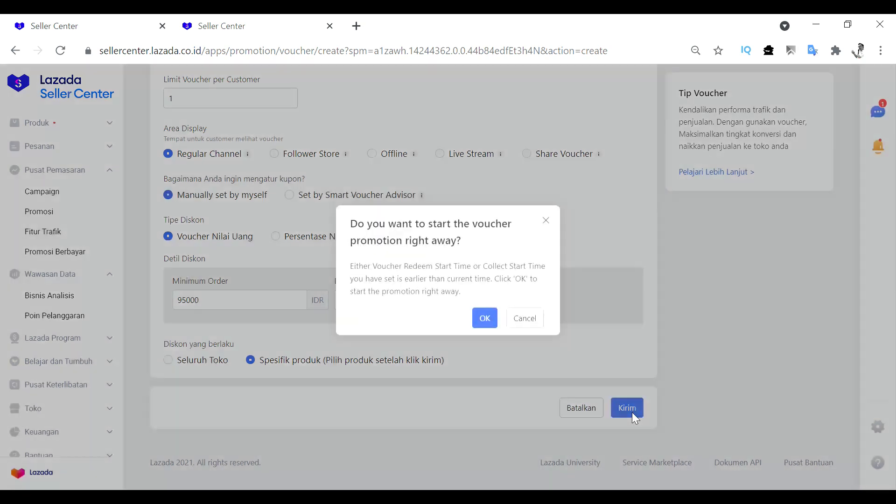
left_click(485, 327)
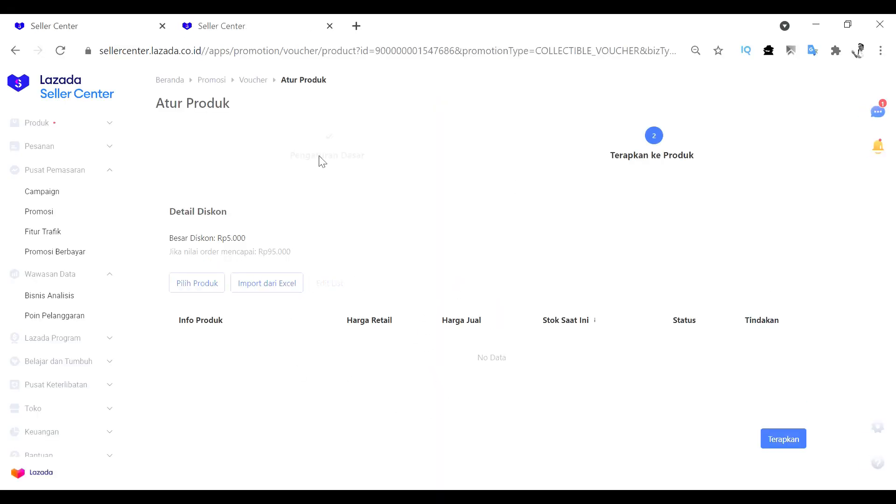
Add three products to the voucher: the ND1086 knife pair, the TX 020 knife set and Pisau Buah Buahan dan Sayur
left_click(205, 286)
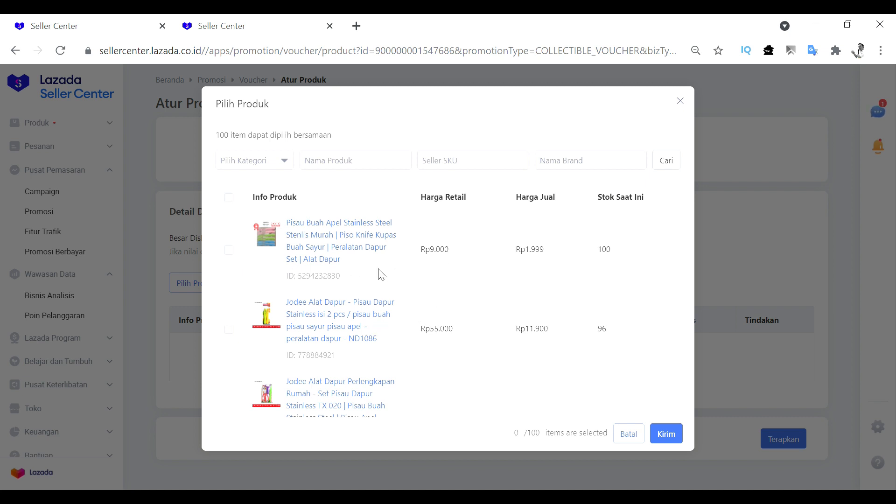
scroll(378, 276, "down", 5)
scroll(376, 283, "up", 4)
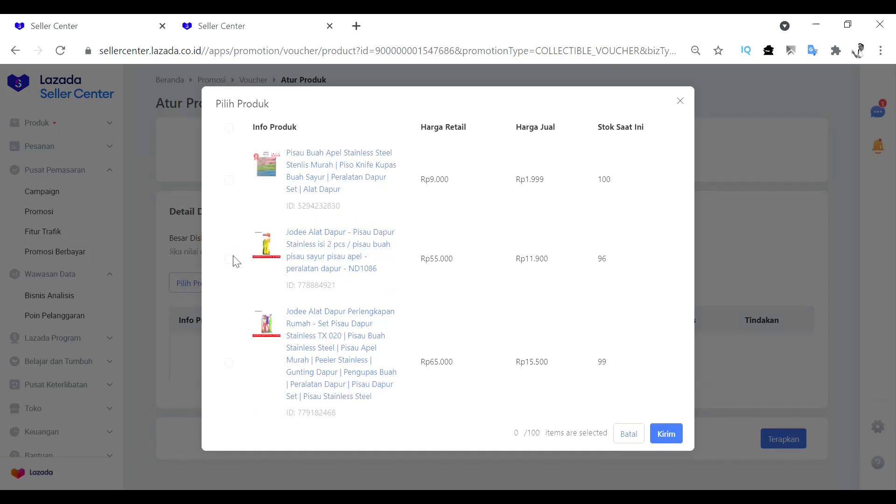
left_click(229, 259)
left_click(228, 363)
scroll(228, 369, "down", 2)
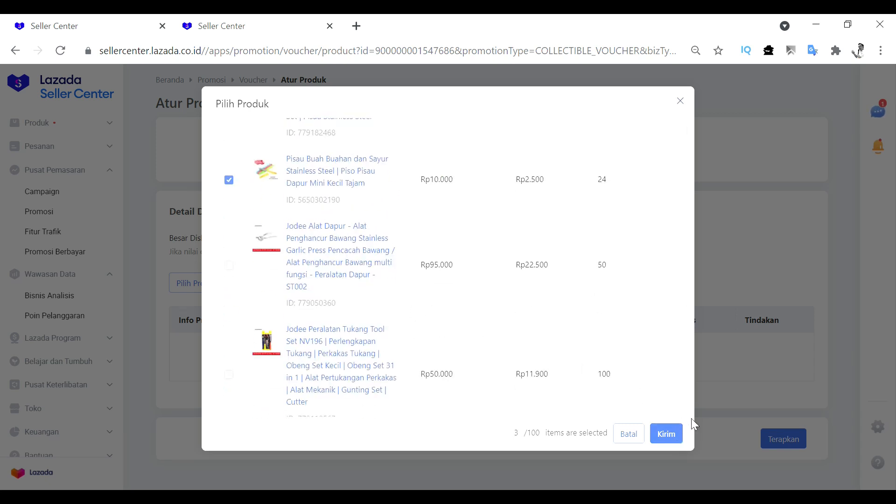
left_click(672, 441)
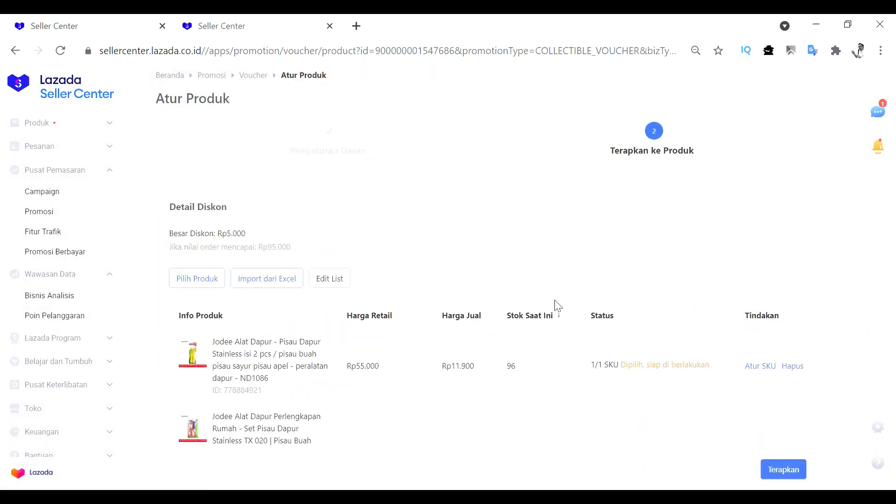
Review the voucher's discount details and the list of selected products
scroll(556, 304, "down", 3)
scroll(408, 294, "up", 3)
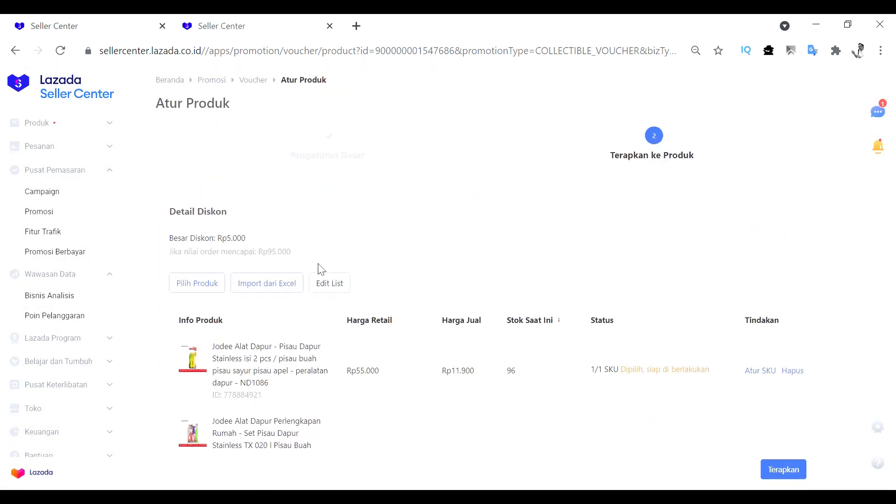
left_click_drag(293, 252, 168, 256)
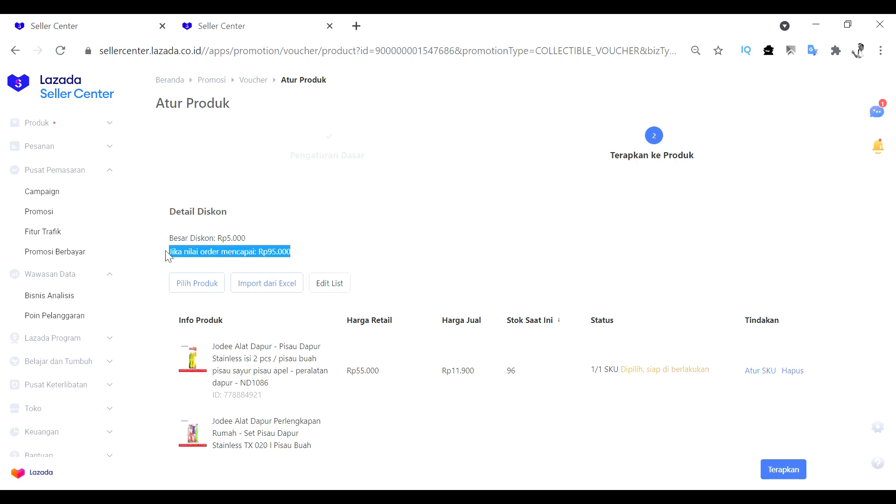
left_click_drag(168, 252, 167, 237)
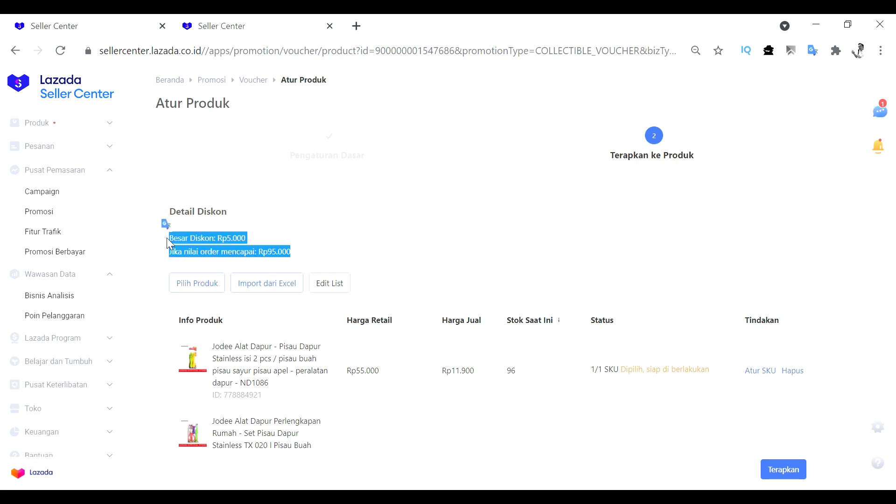
left_click(473, 238)
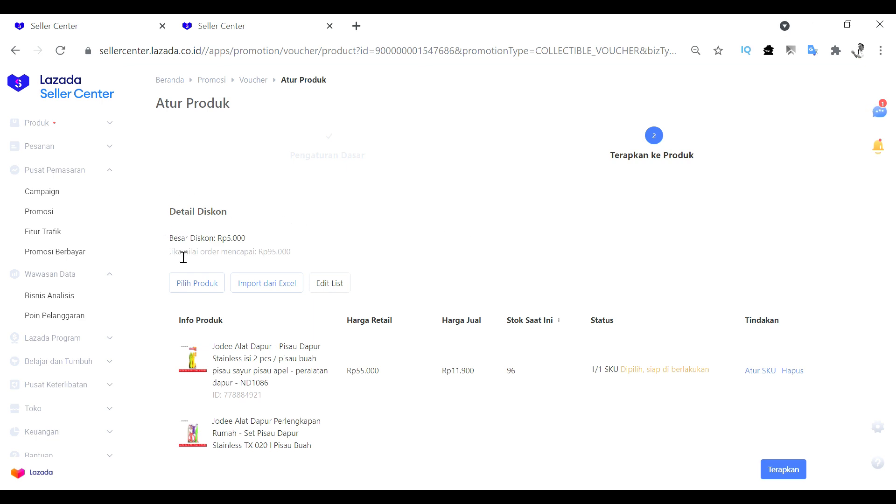
scroll(506, 280, "down", 3)
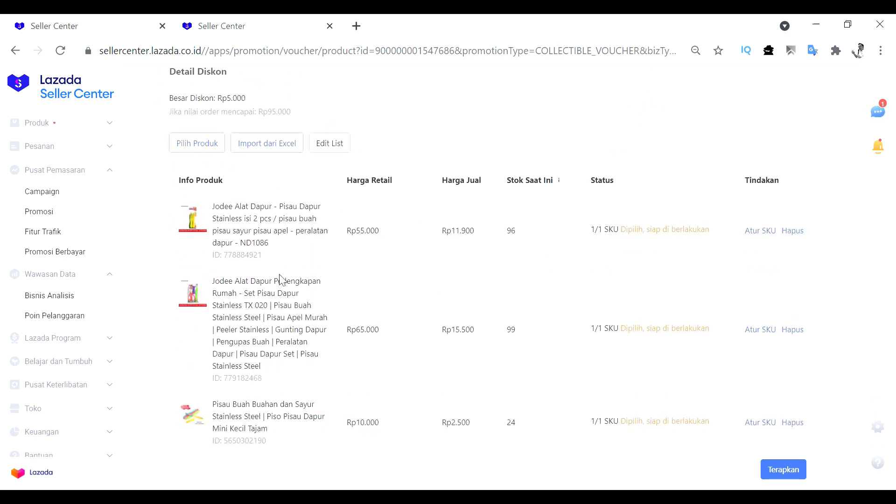
Check the three selected products and apply the voucher to them
scroll(544, 367, "down", 2)
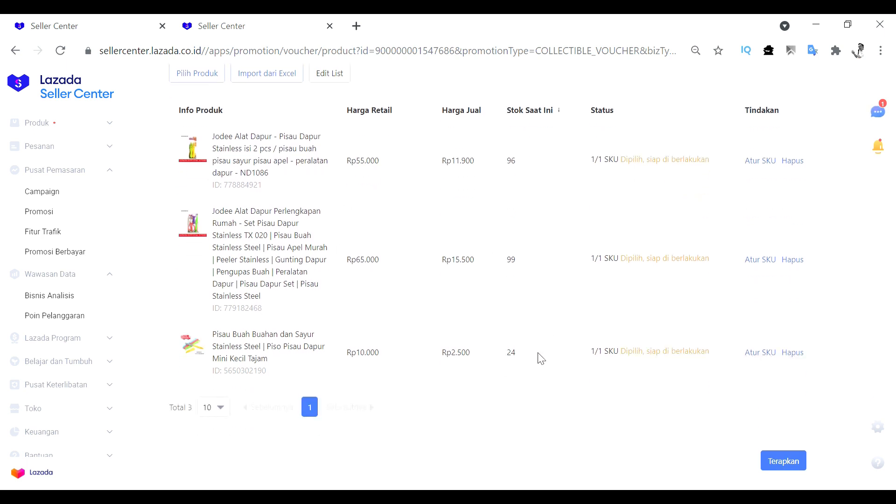
scroll(540, 358, "up", 3)
scroll(794, 374, "down", 3)
left_click(786, 464)
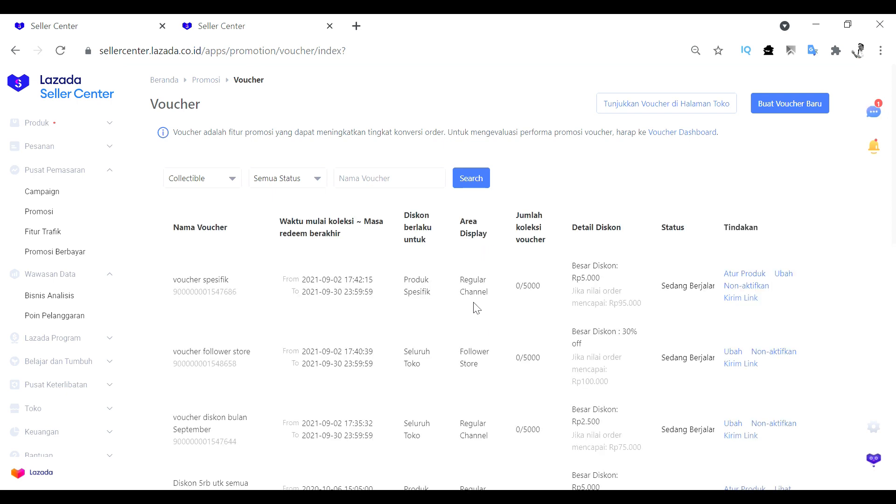
Examine the names, discount details and status of the three newly created vouchers in the voucher list
scroll(539, 329, "down", 2)
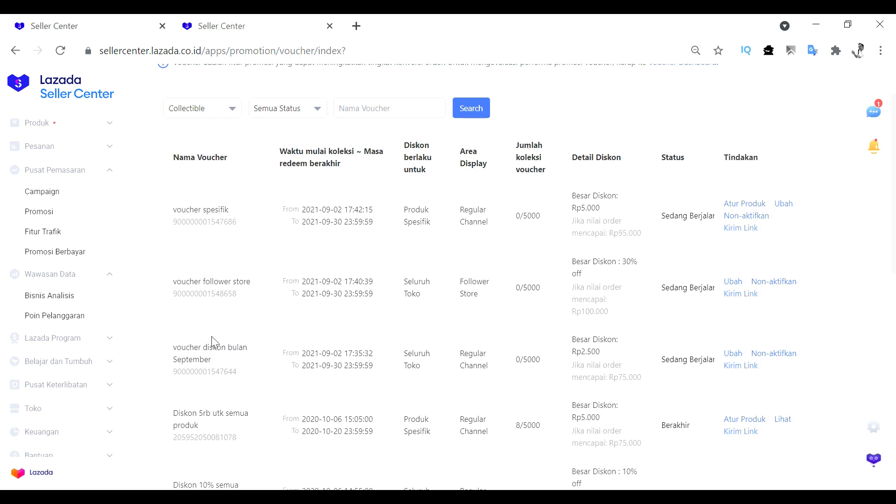
left_click_drag(178, 210, 230, 215)
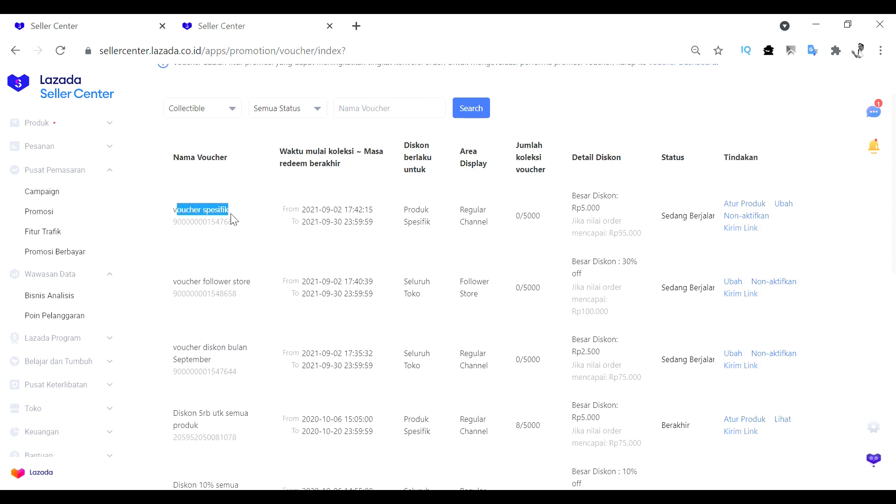
left_click(238, 265)
left_click_drag(173, 280, 255, 290)
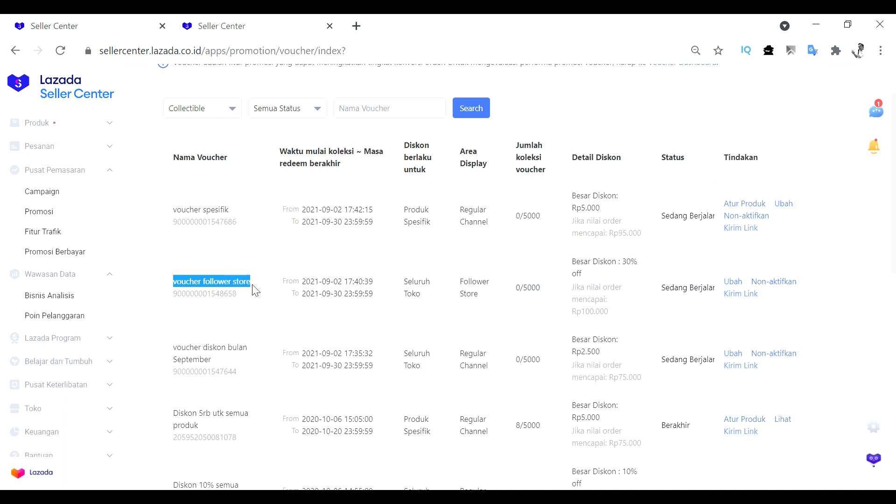
left_click(200, 358)
left_click_drag(181, 353, 213, 364)
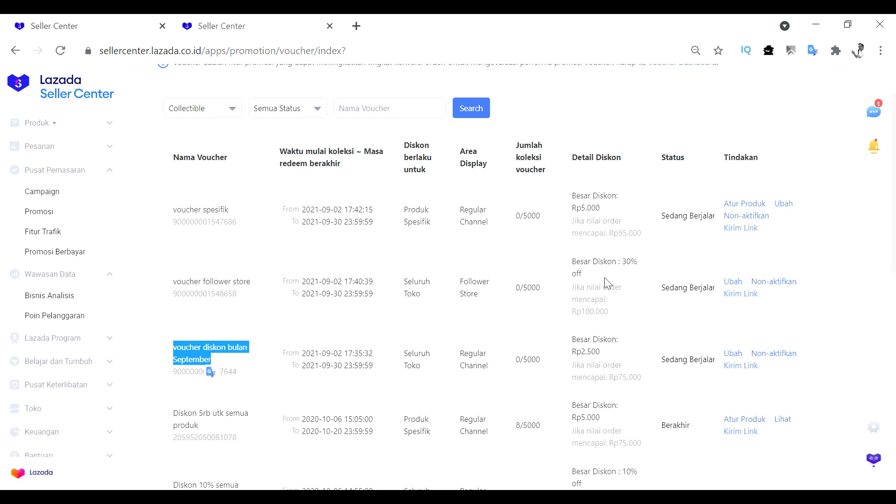
left_click_drag(661, 369, 696, 371)
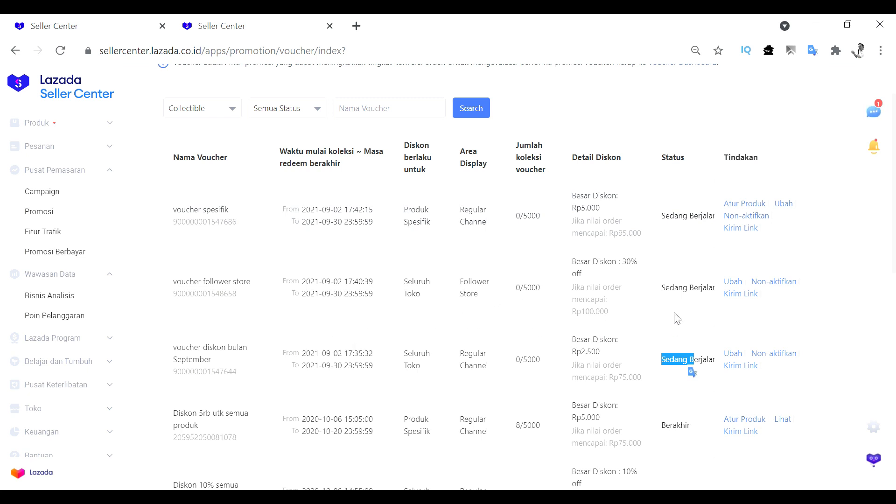
left_click(649, 339)
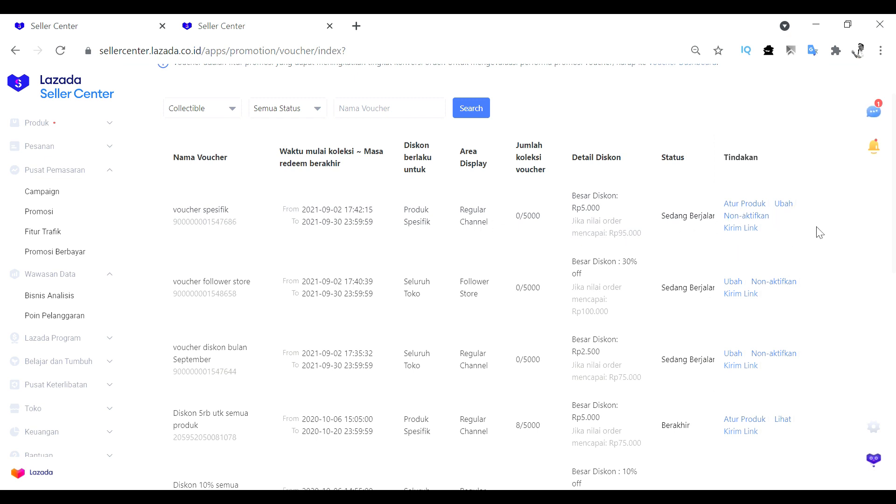
Open "voucher spesifik" for editing to examine which of its settings can be changed, and cancel the edit
left_click(788, 207)
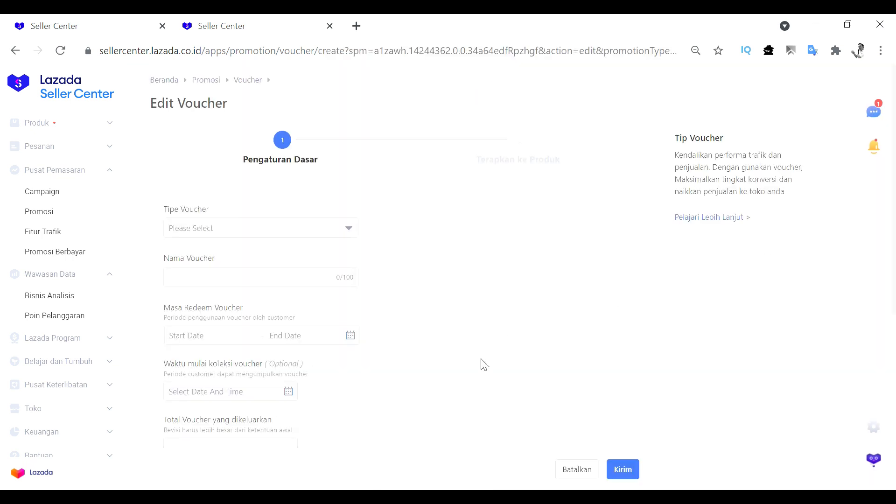
scroll(351, 362, "down", 1)
scroll(226, 304, "down", 4)
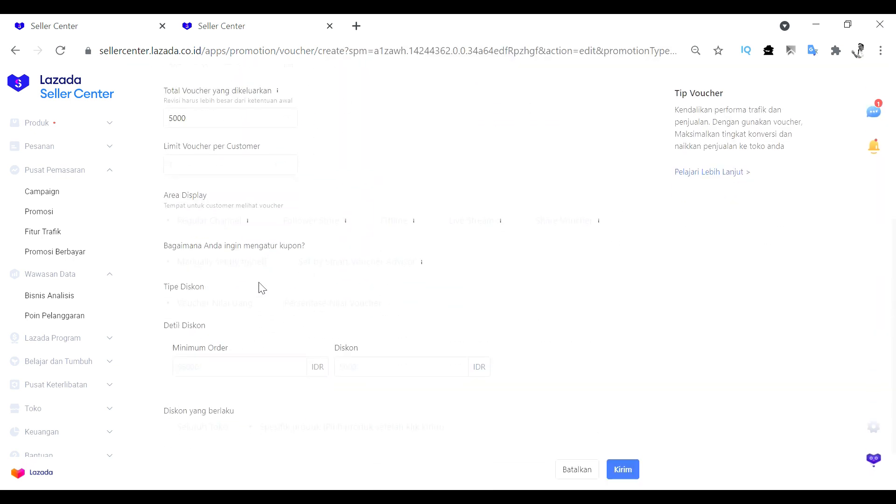
scroll(272, 286, "up", 4)
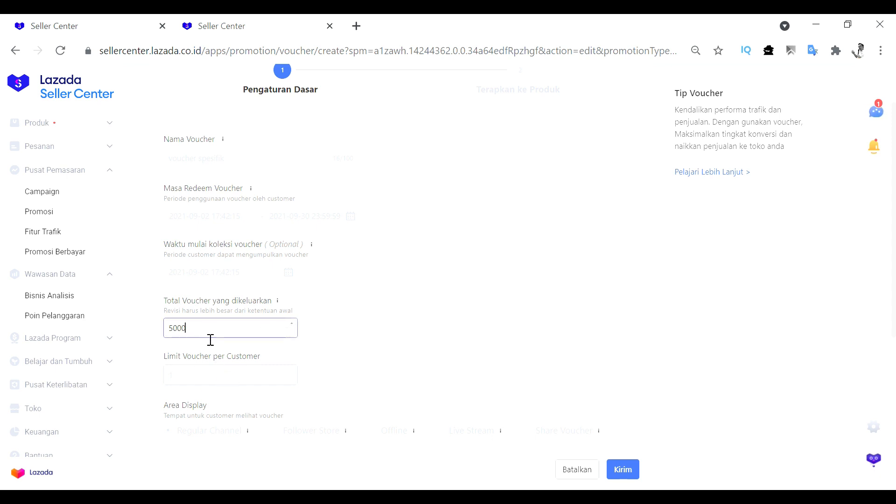
scroll(242, 310, "down", 3)
scroll(259, 293, "down", 3)
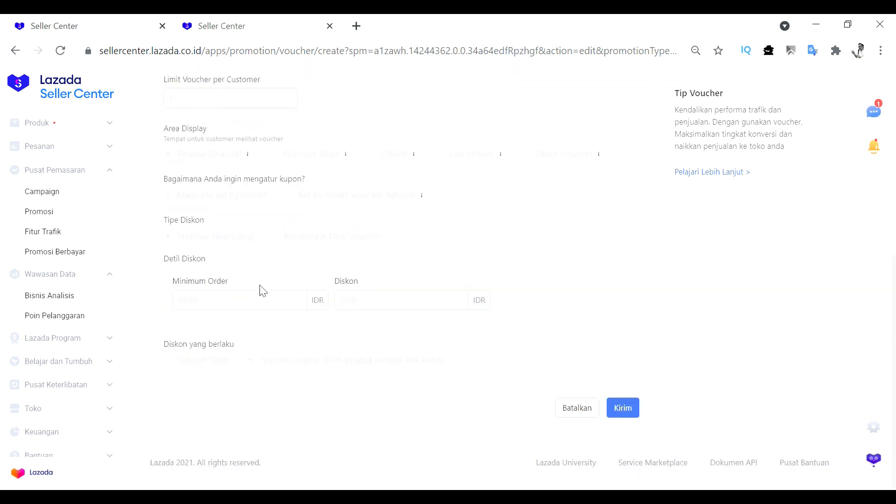
scroll(266, 290, "up", 2)
scroll(488, 333, "down", 2)
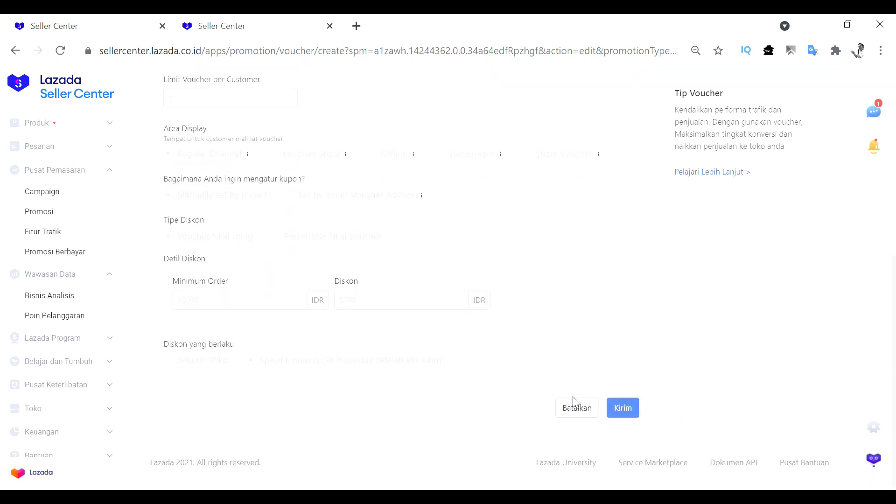
left_click(584, 406)
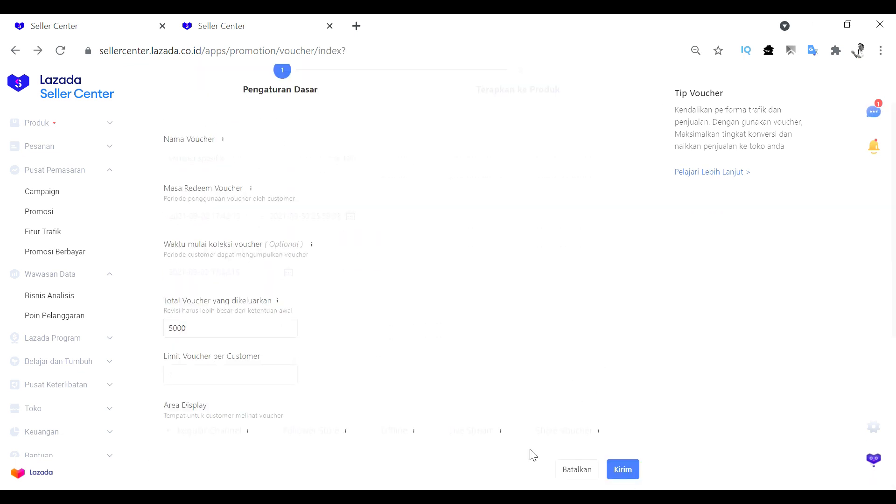